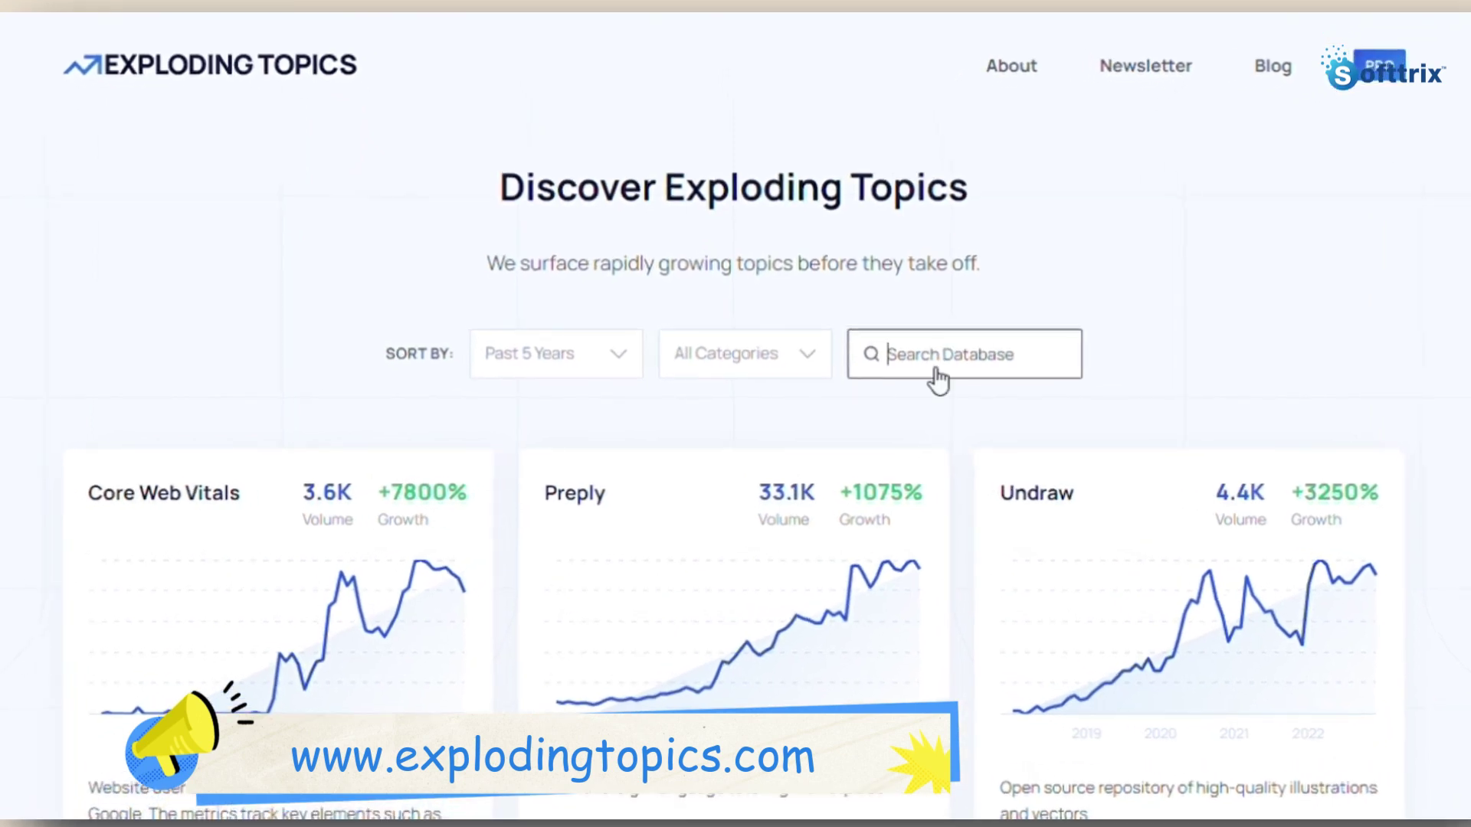
# Scroll through Exploding Topics' trending cards like Core Web Vitals, Preply and Undraw
pyautogui.scroll(-3, 939, 379)
pyautogui.scroll(-4, 762, 388)
pyautogui.scroll(-5, 840, 408)
pyautogui.scroll(9, 739, 493)
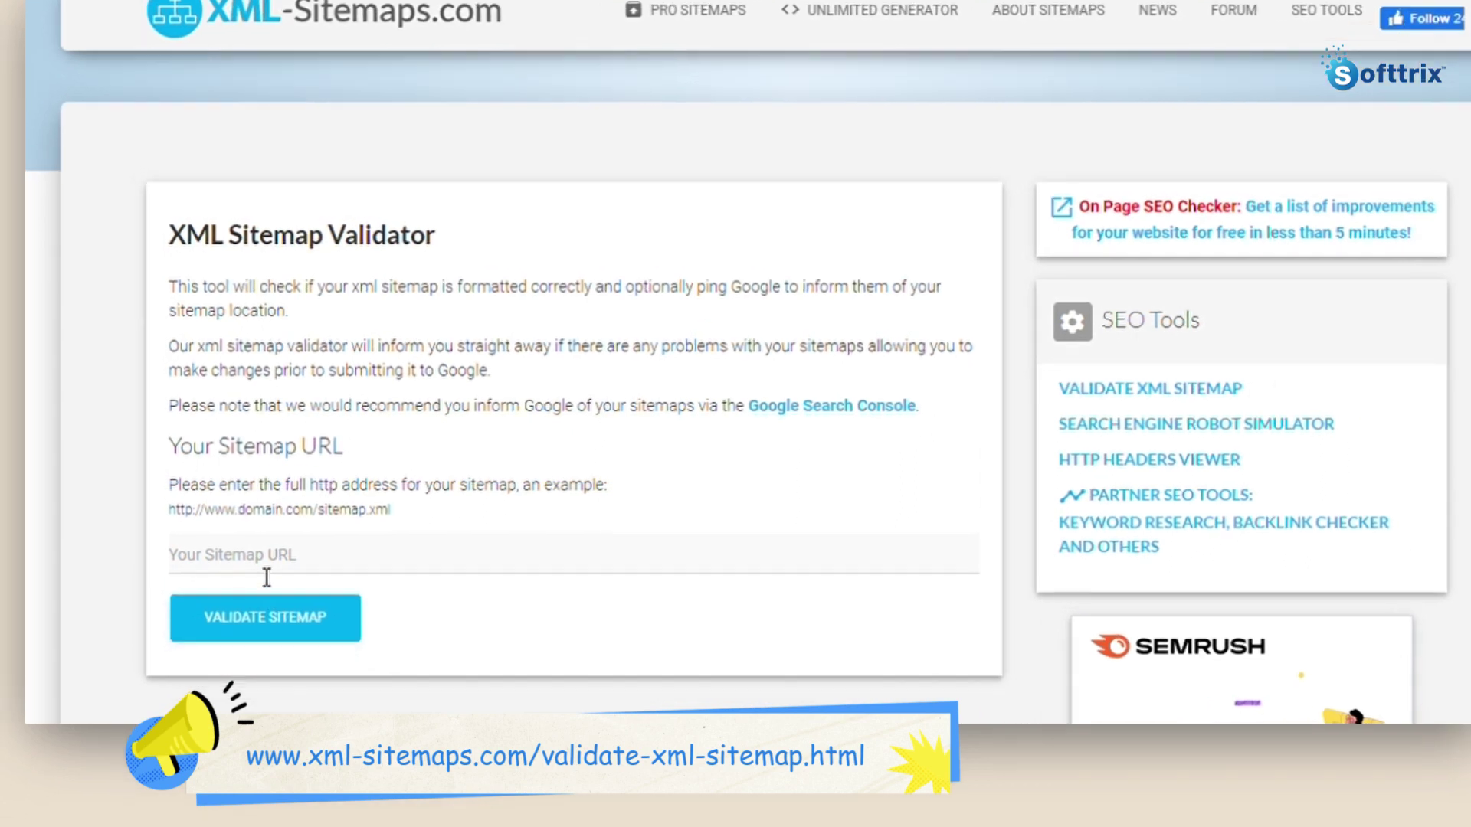
pyautogui.write('https://www.plantz.com/sitemap.xml')
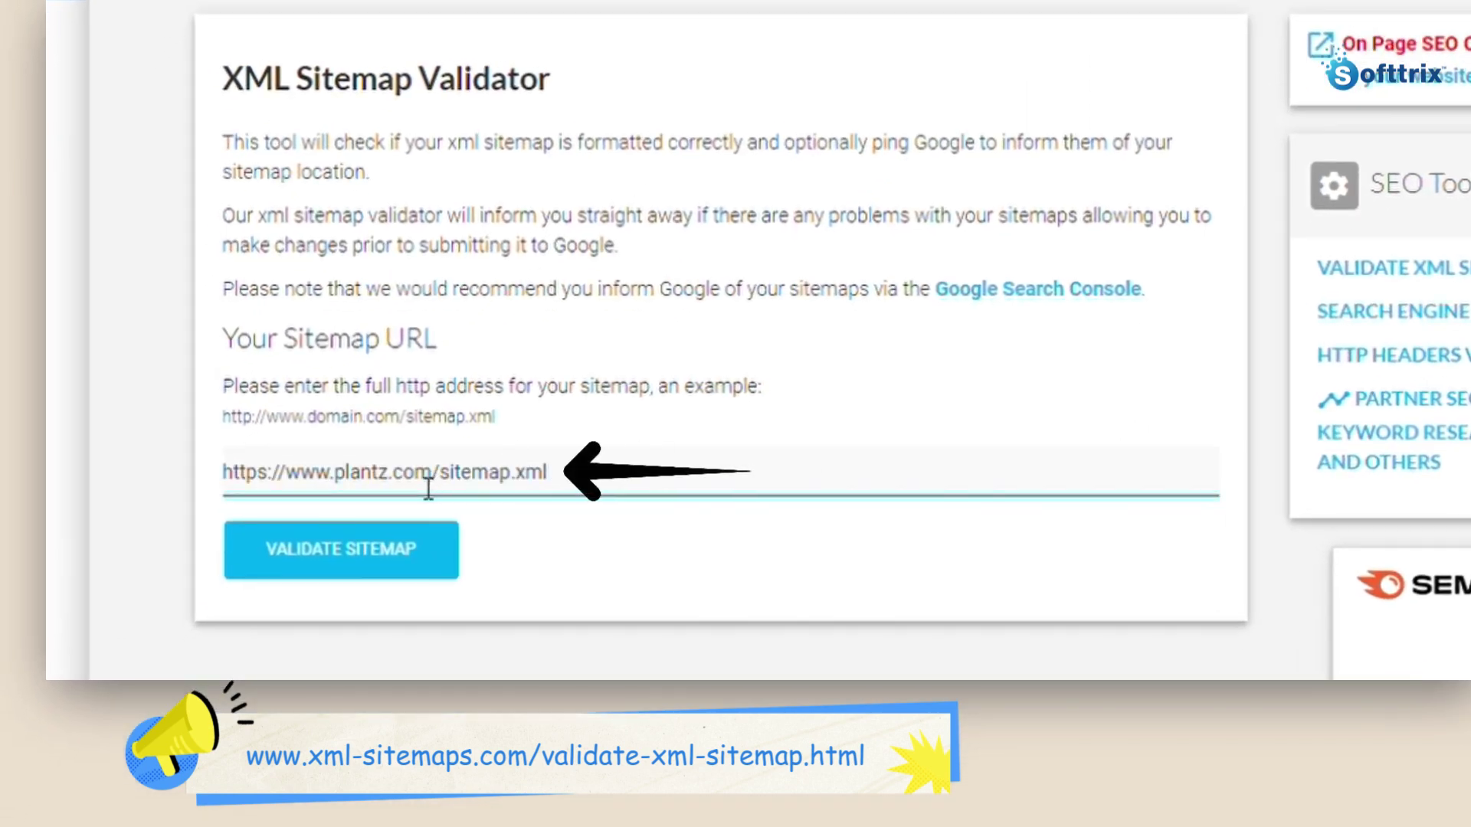
pyautogui.click(360, 563)
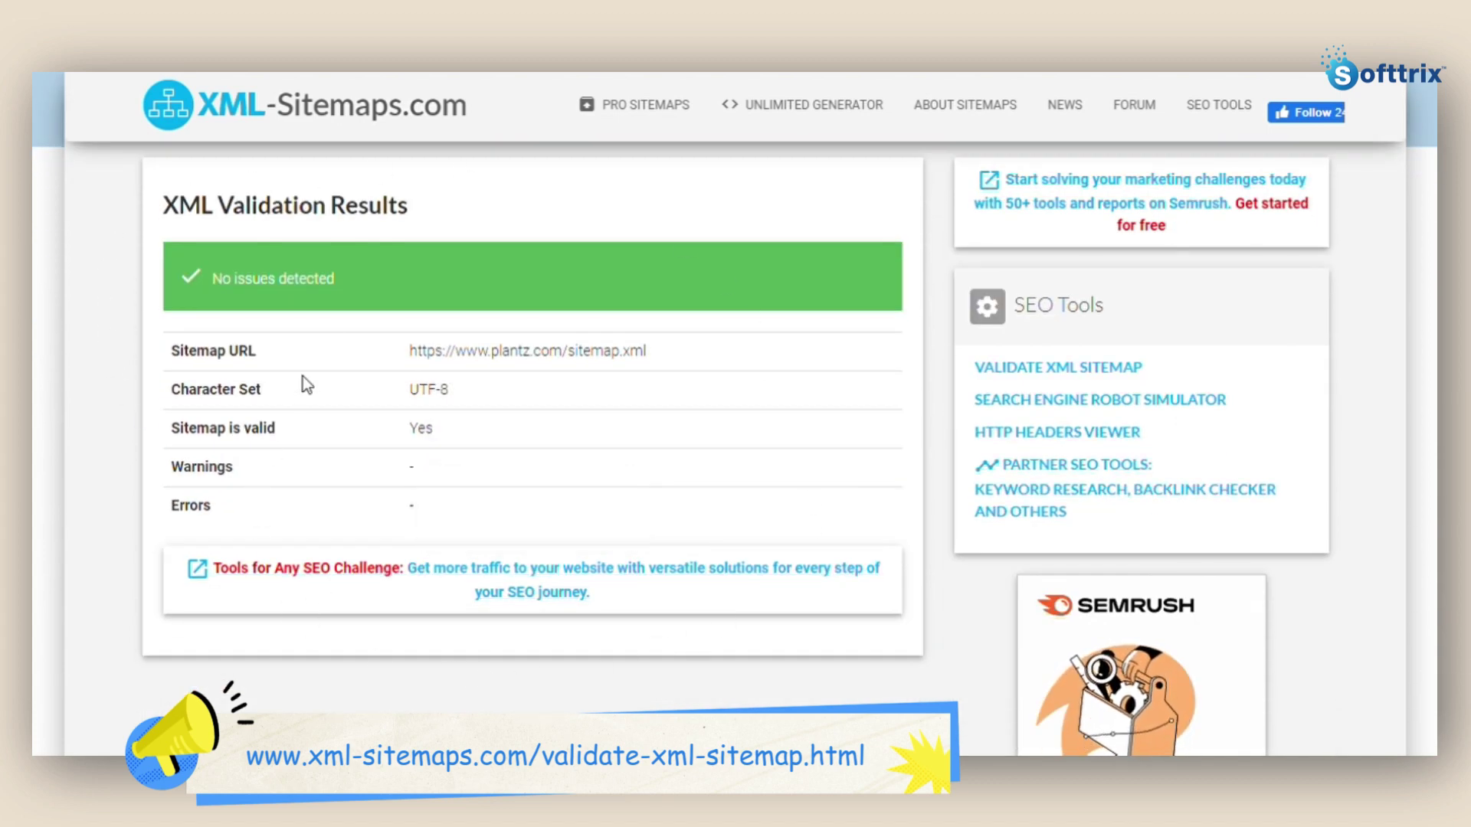
pyautogui.moveTo(642, 368); pyautogui.dragTo(655, 357)
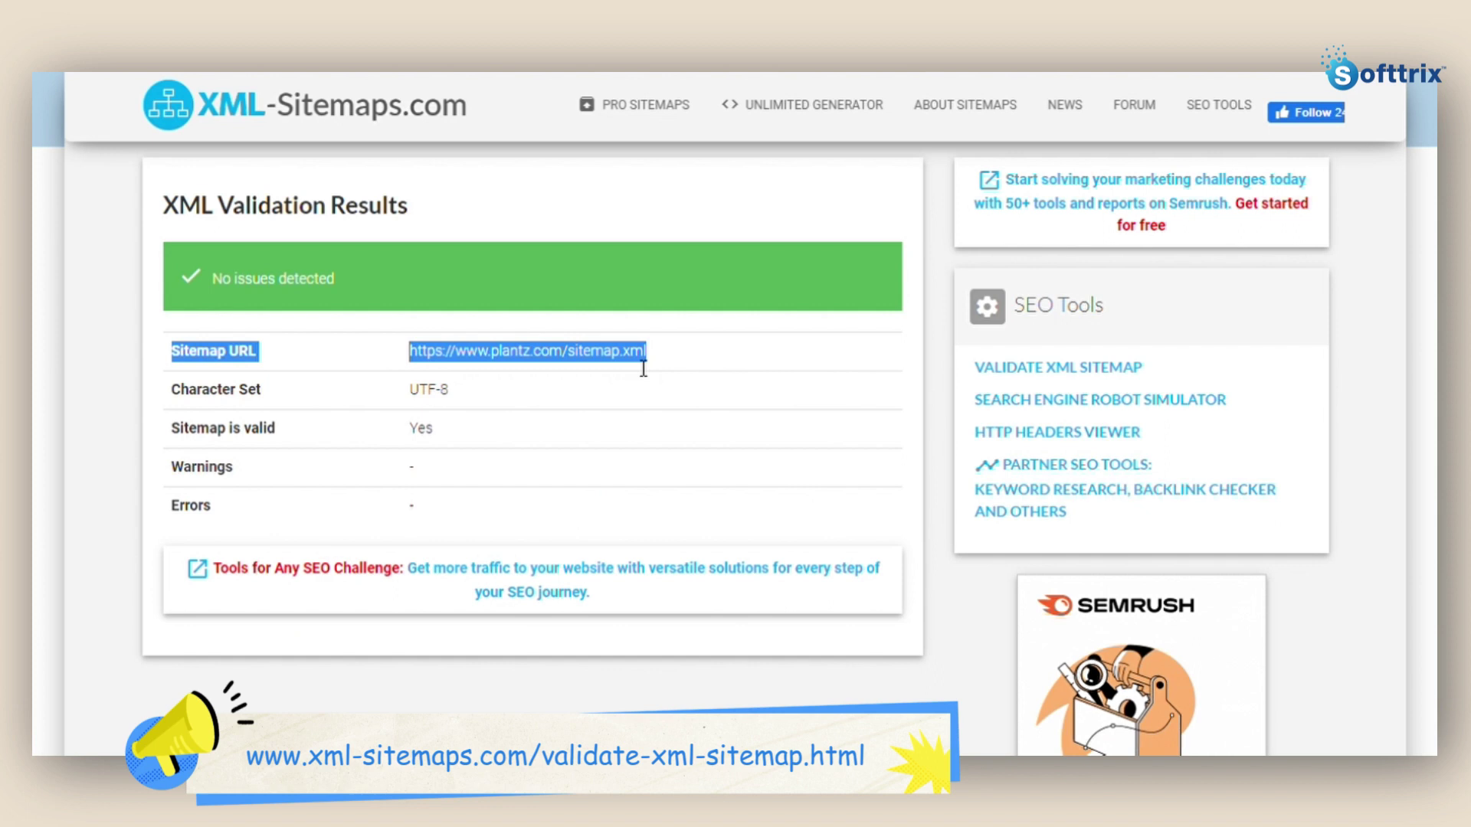
pyautogui.click(393, 319)
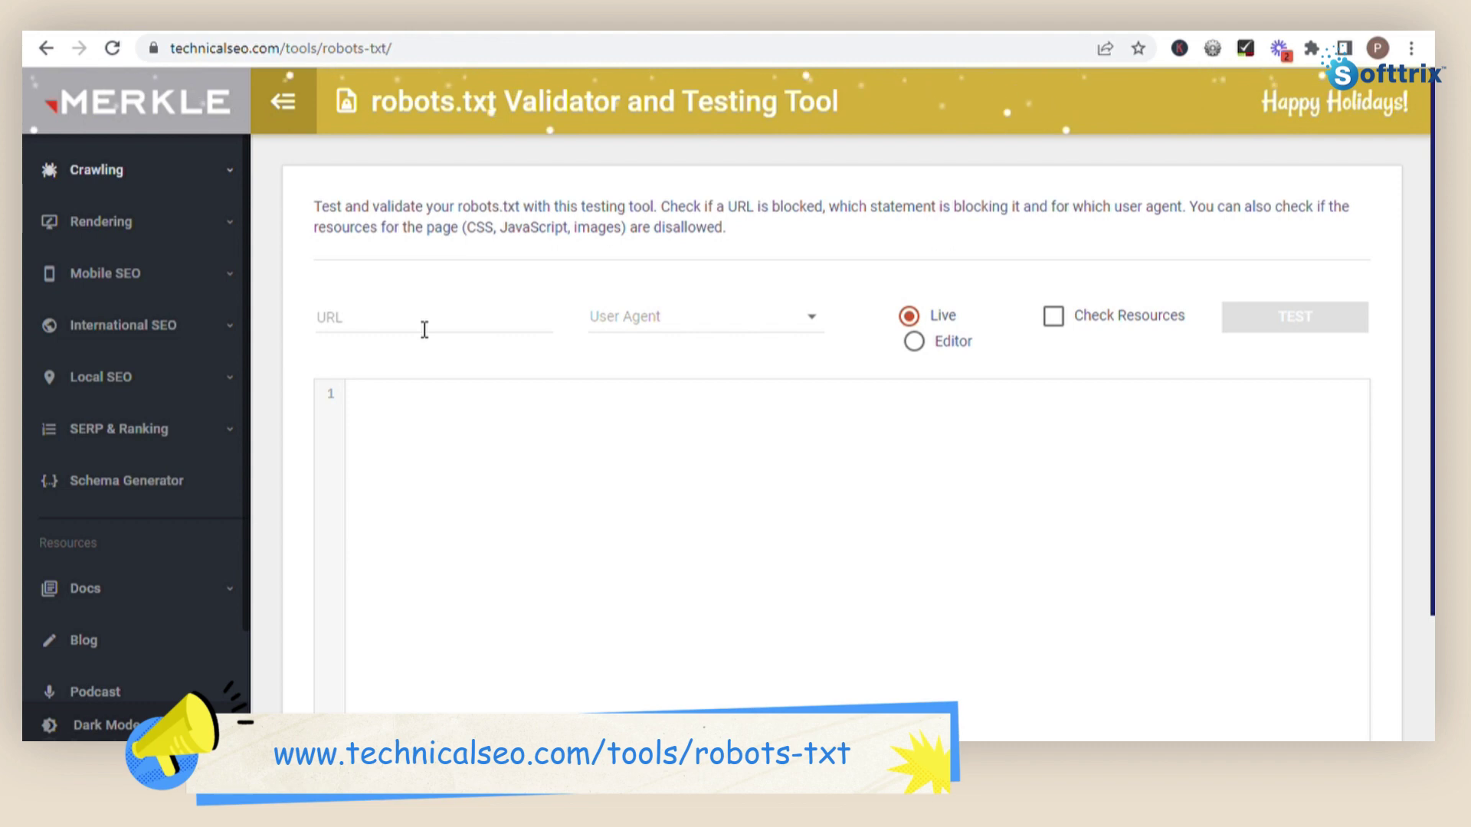
pyautogui.click(425, 330)
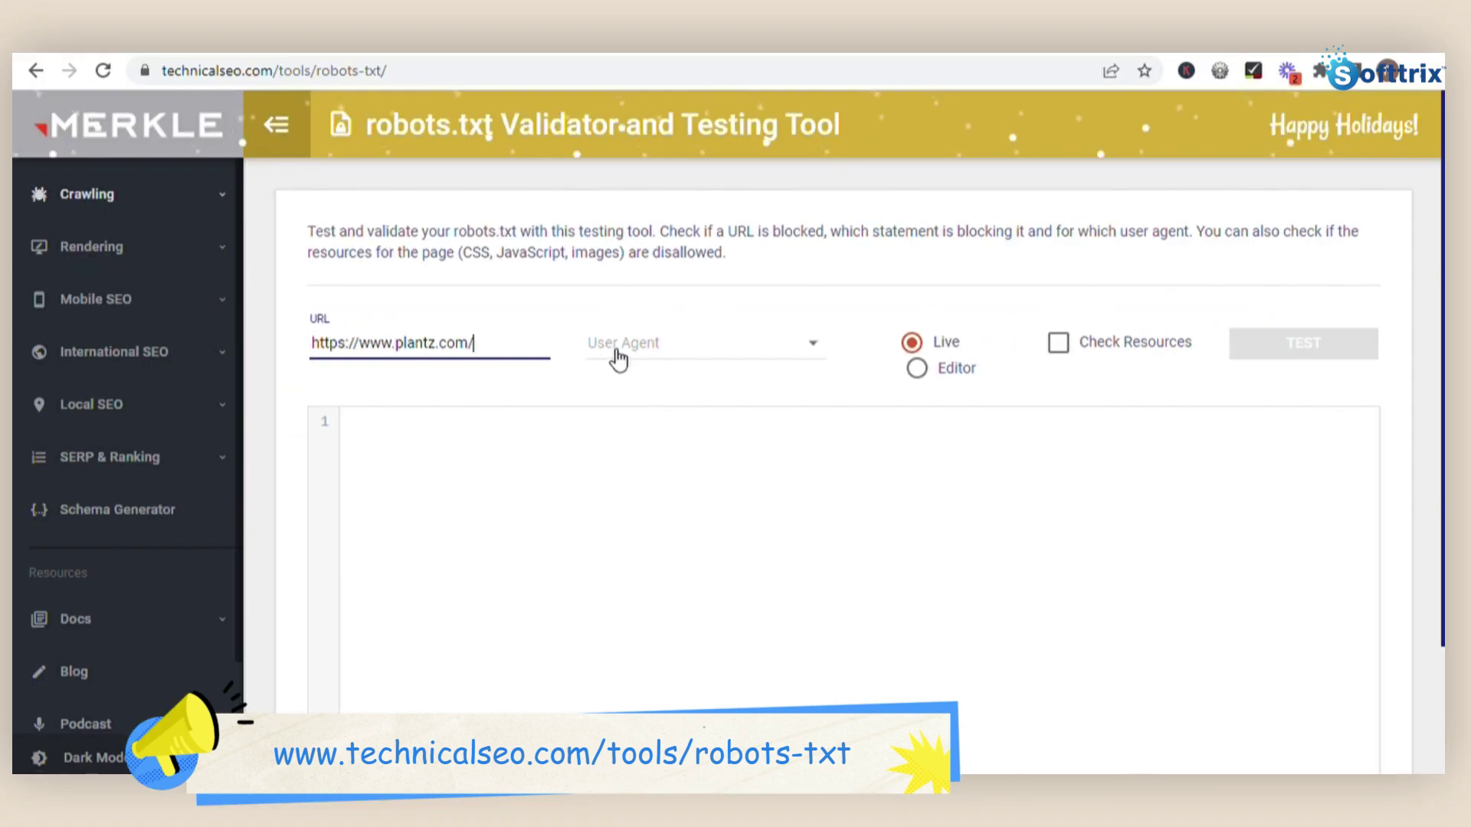
pyautogui.click(544, 316)
pyautogui.scroll(-1, 625, 336)
pyautogui.scroll(-4, 626, 336)
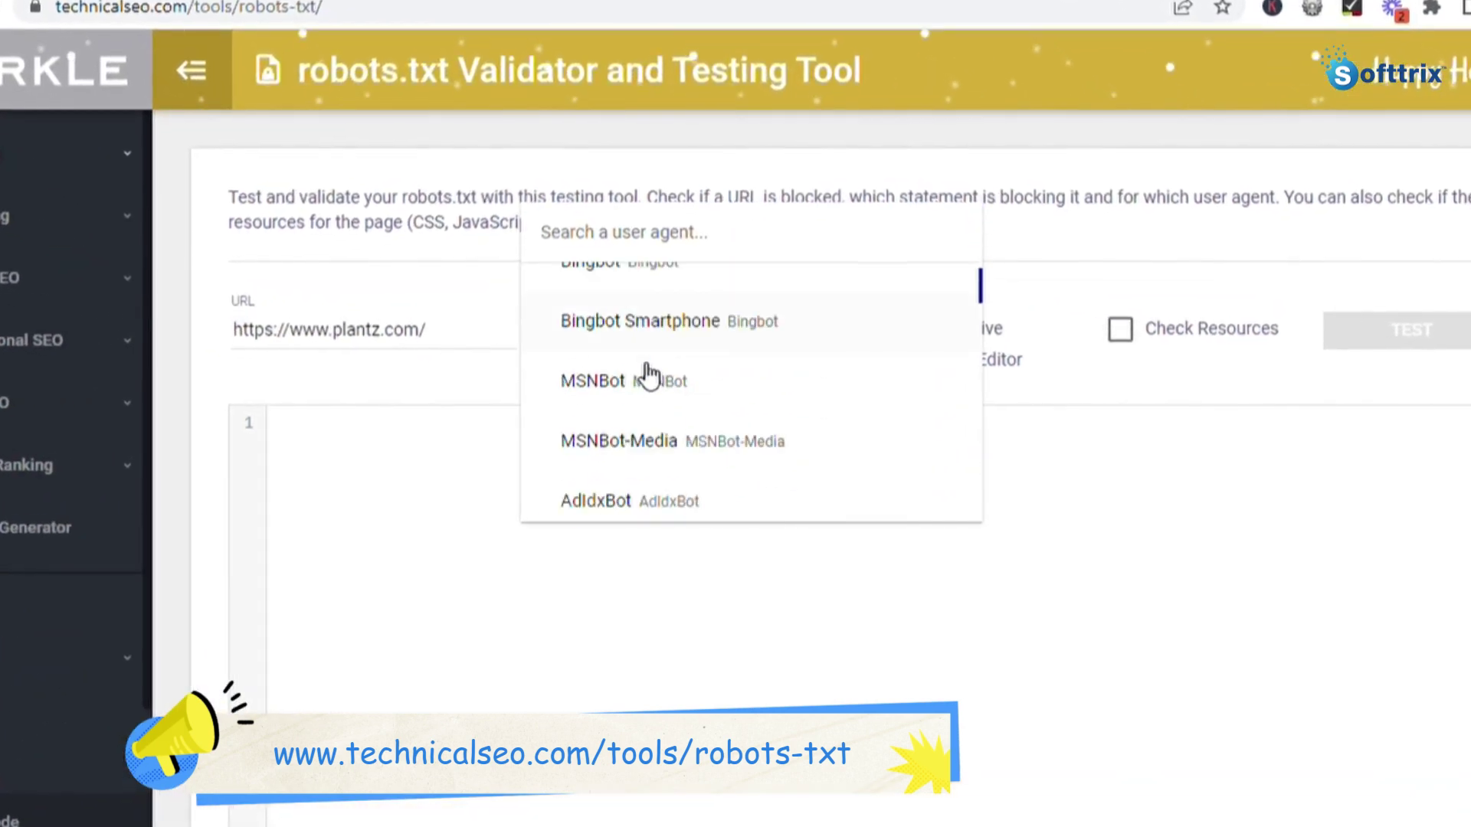
pyautogui.scroll(-2, 648, 376)
pyautogui.scroll(6, 650, 378)
pyautogui.scroll(2, 649, 378)
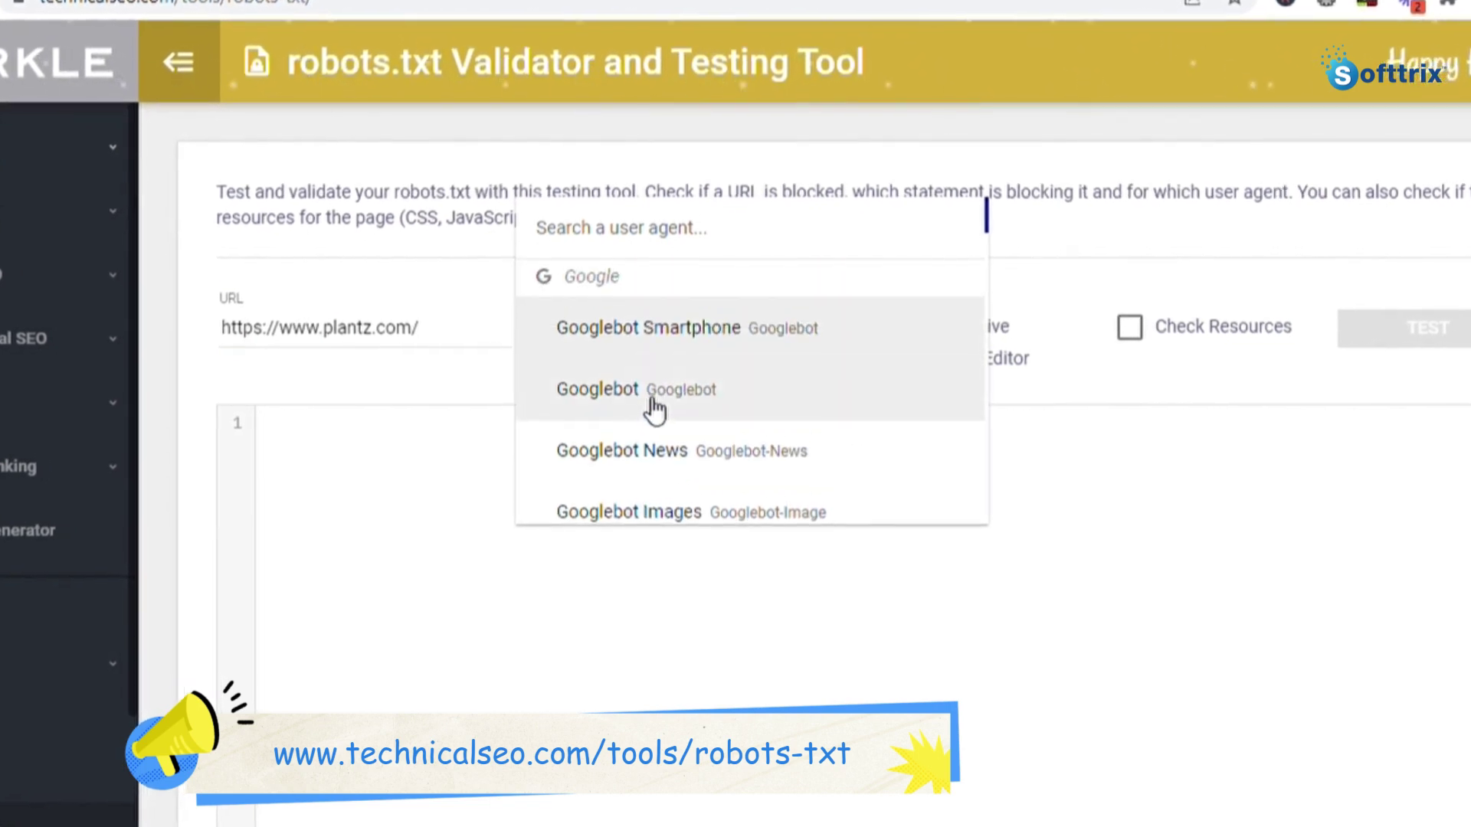
pyautogui.click(654, 405)
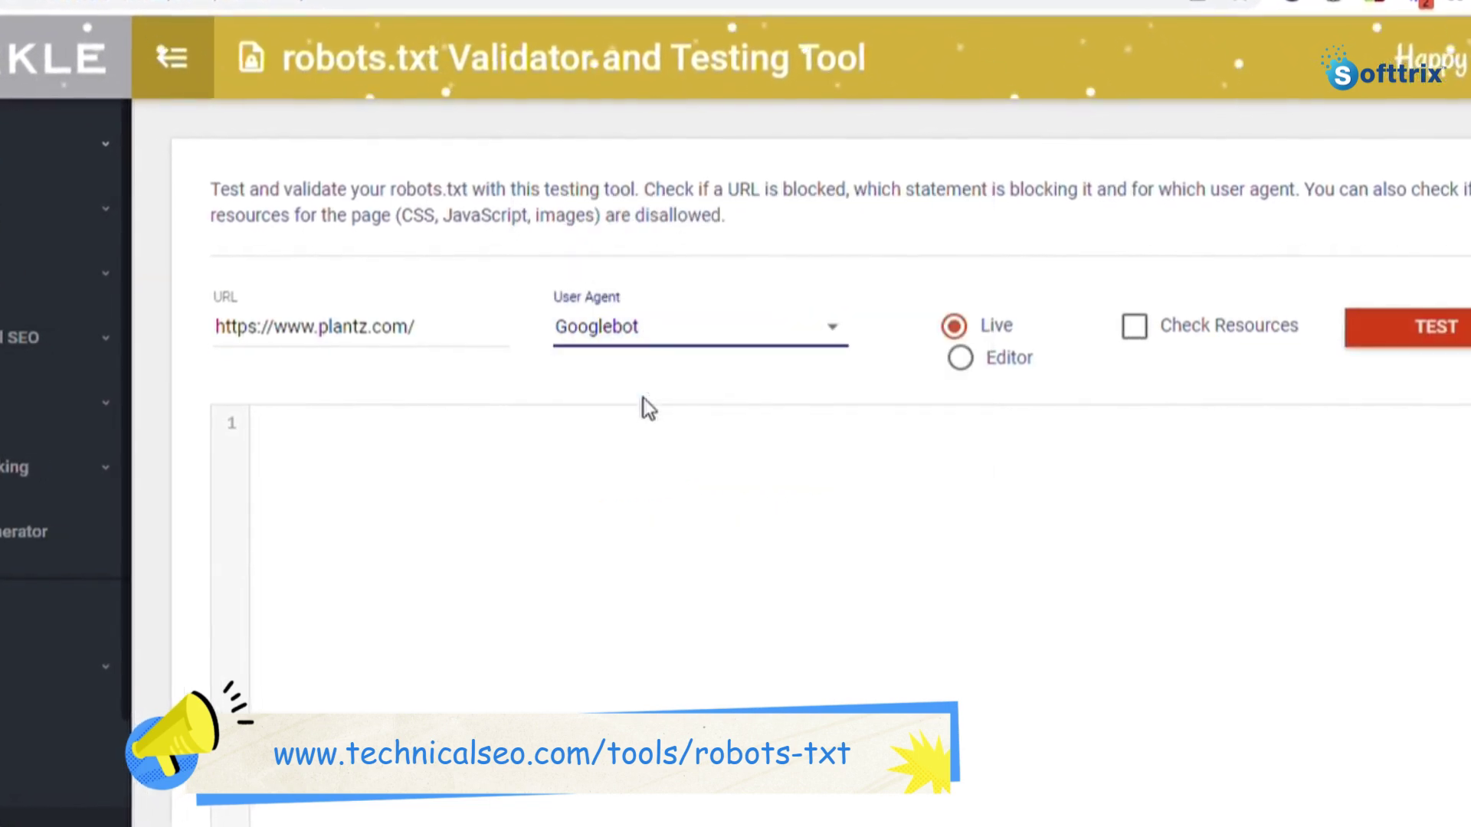
pyautogui.click(1149, 339)
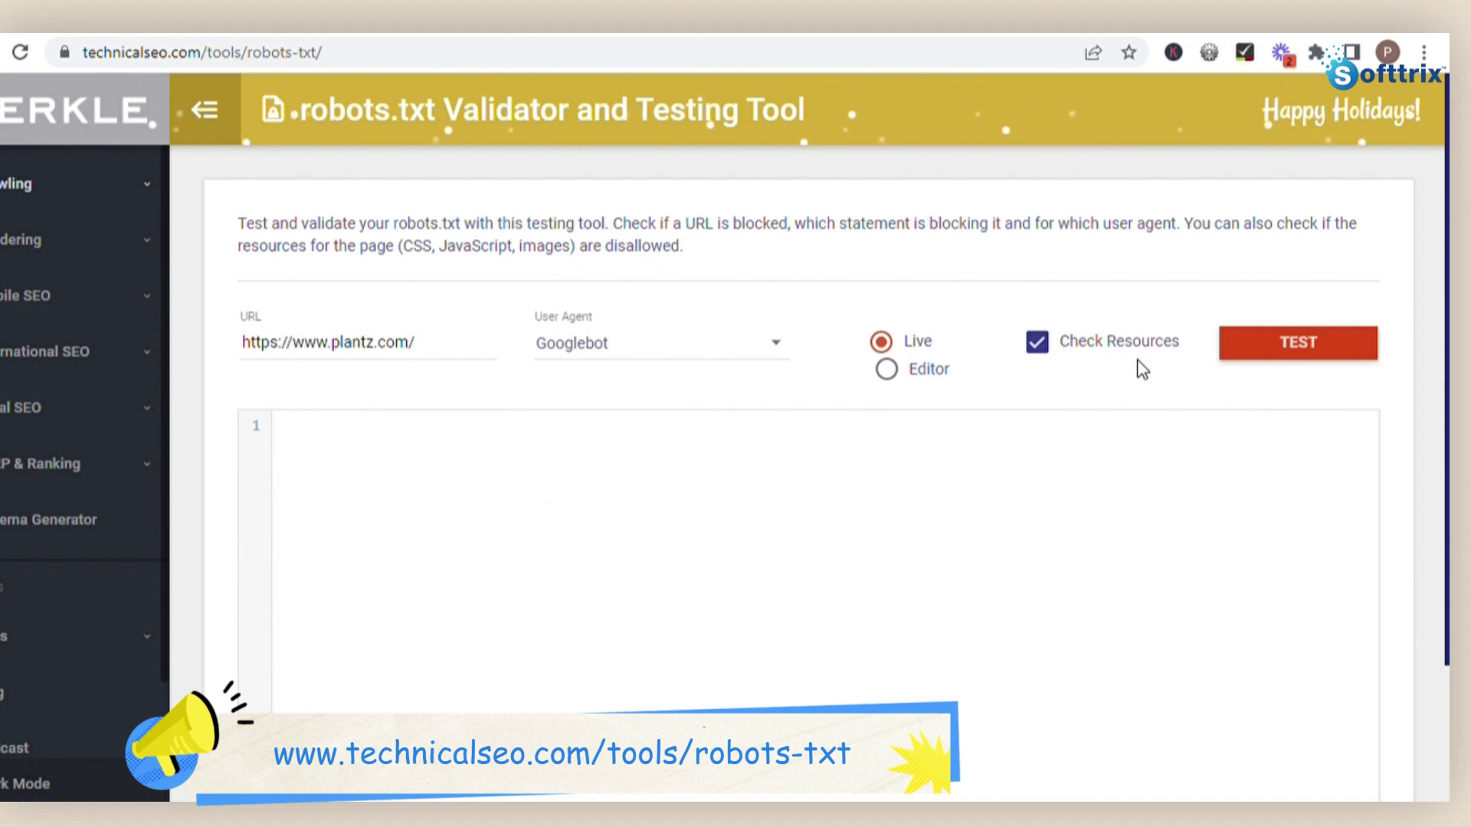
pyautogui.click(1280, 342)
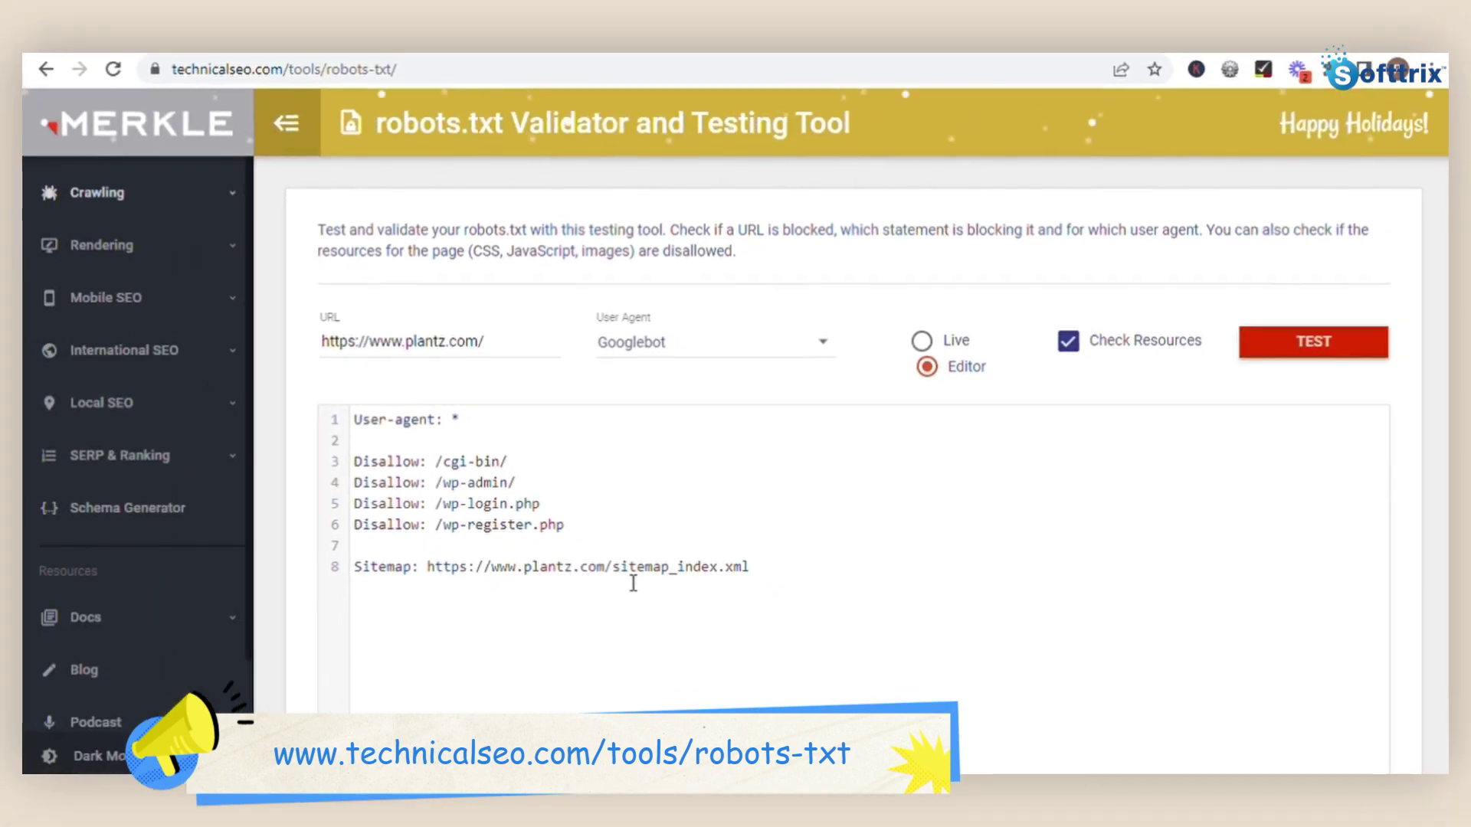
# Scroll to the sitemap and resource tables showing every resource 200 OK and Allowed
pyautogui.scroll(-5, 629, 584)
pyautogui.scroll(-1, 628, 579)
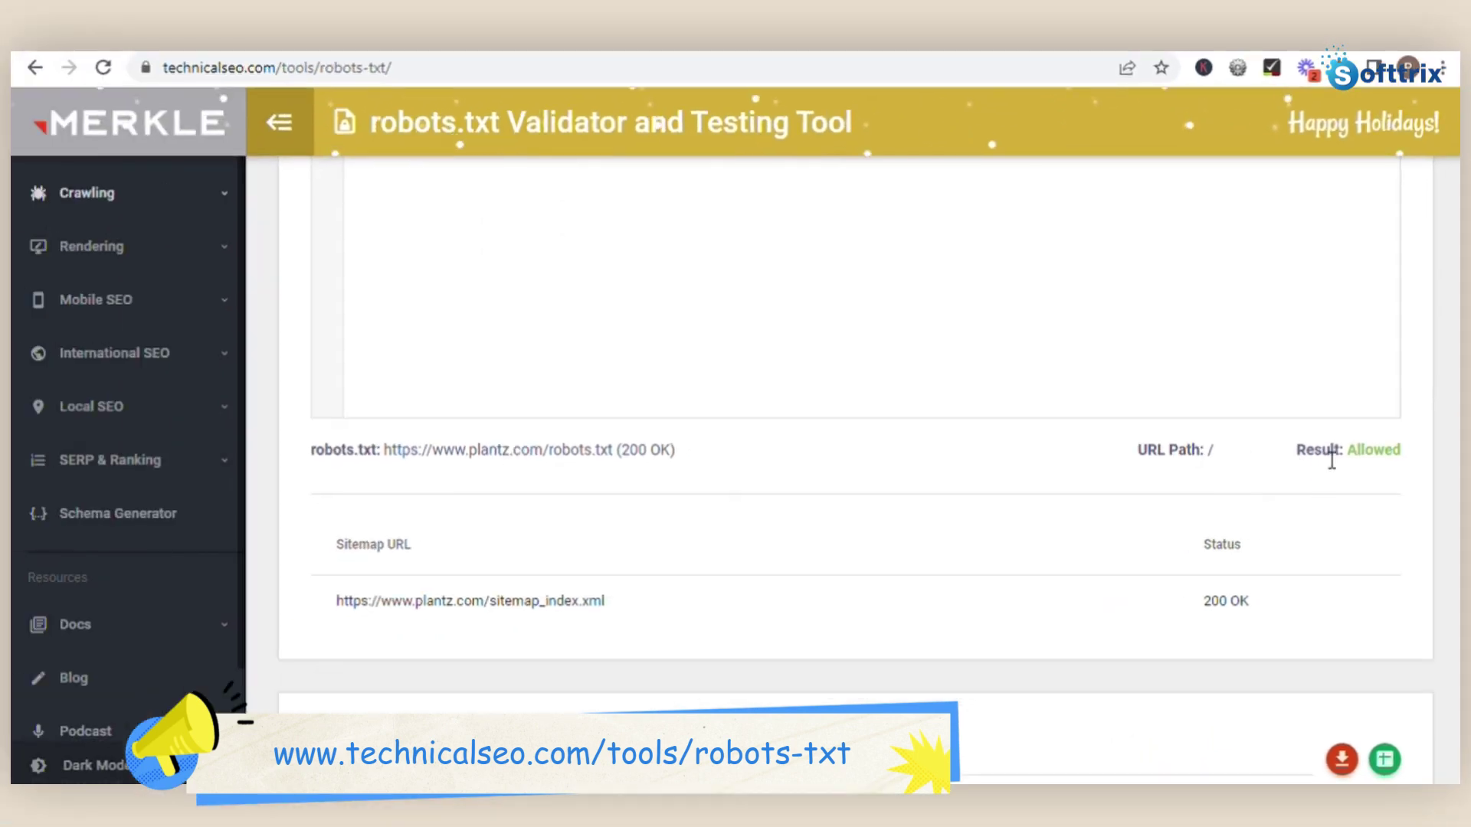
pyautogui.scroll(-2, 842, 490)
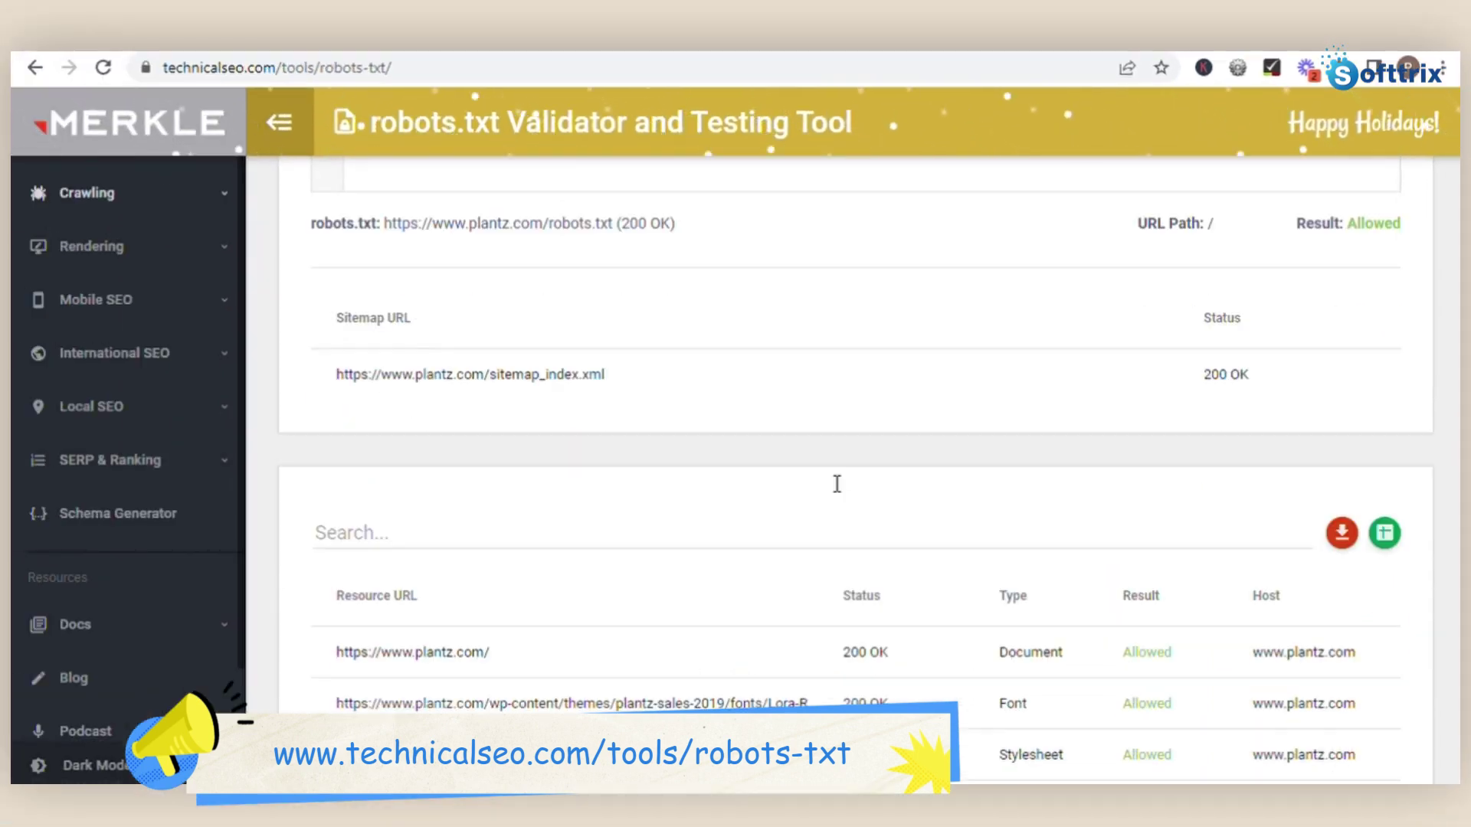
pyautogui.scroll(-2, 841, 492)
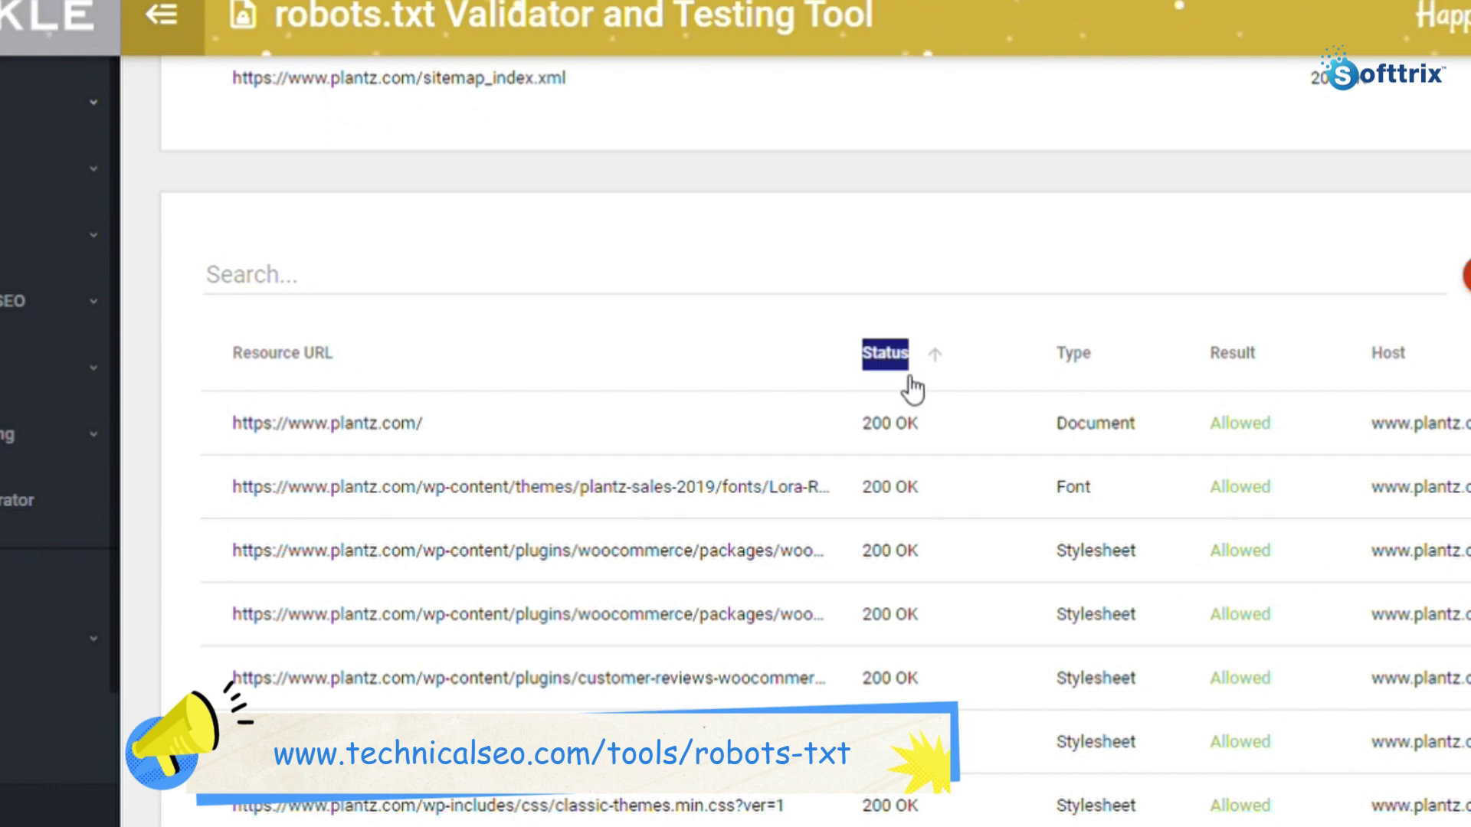
pyautogui.scroll(-3, 865, 421)
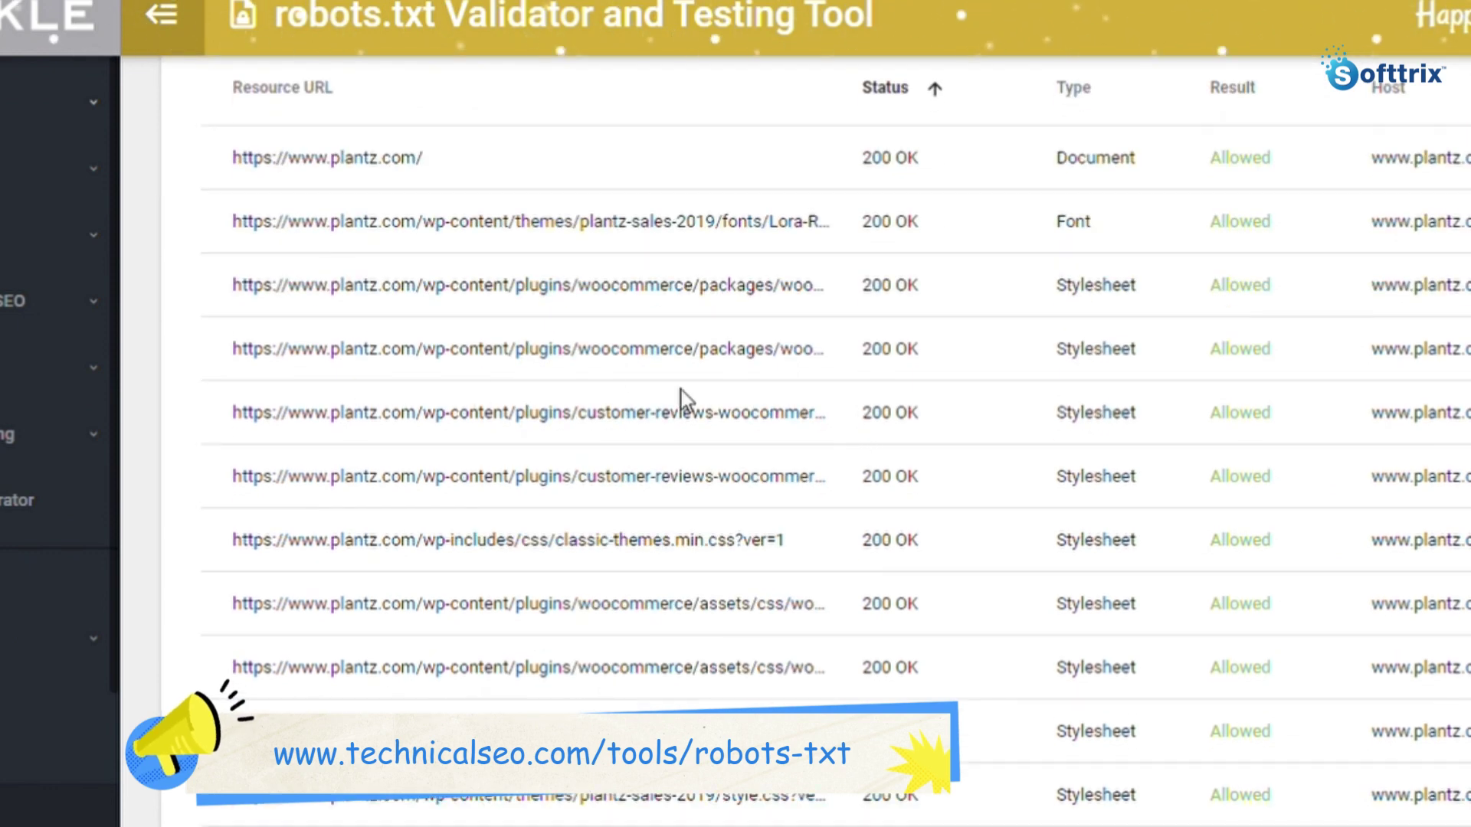
pyautogui.scroll(-7, 725, 657)
pyautogui.scroll(-1, 748, 676)
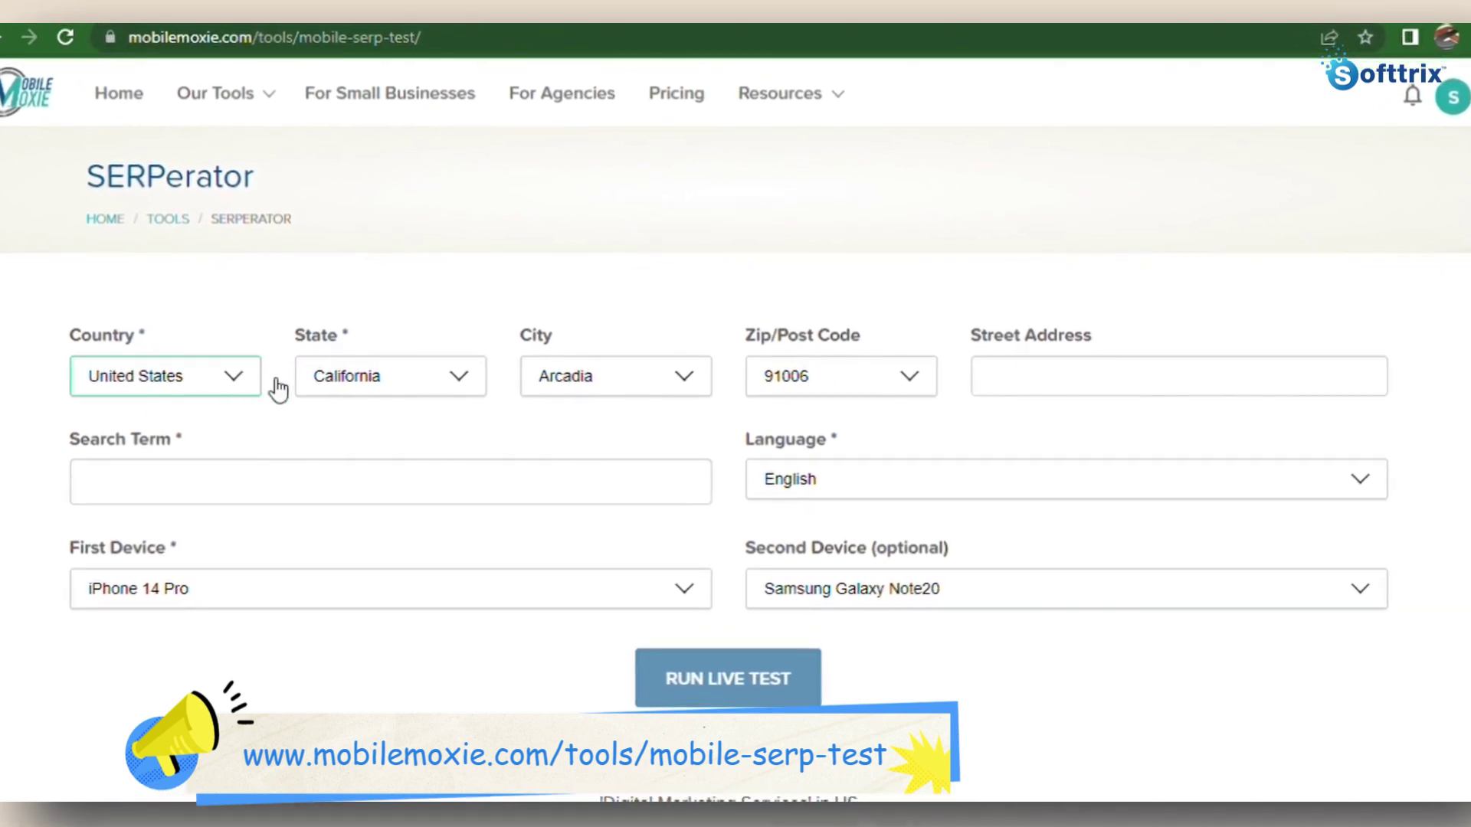
# Live-test 'Digital Marketing Services' in English on iPhone 14 Pro and Galaxy Note20
pyautogui.click(588, 482)
pyautogui.write('Digital Marketing Services')
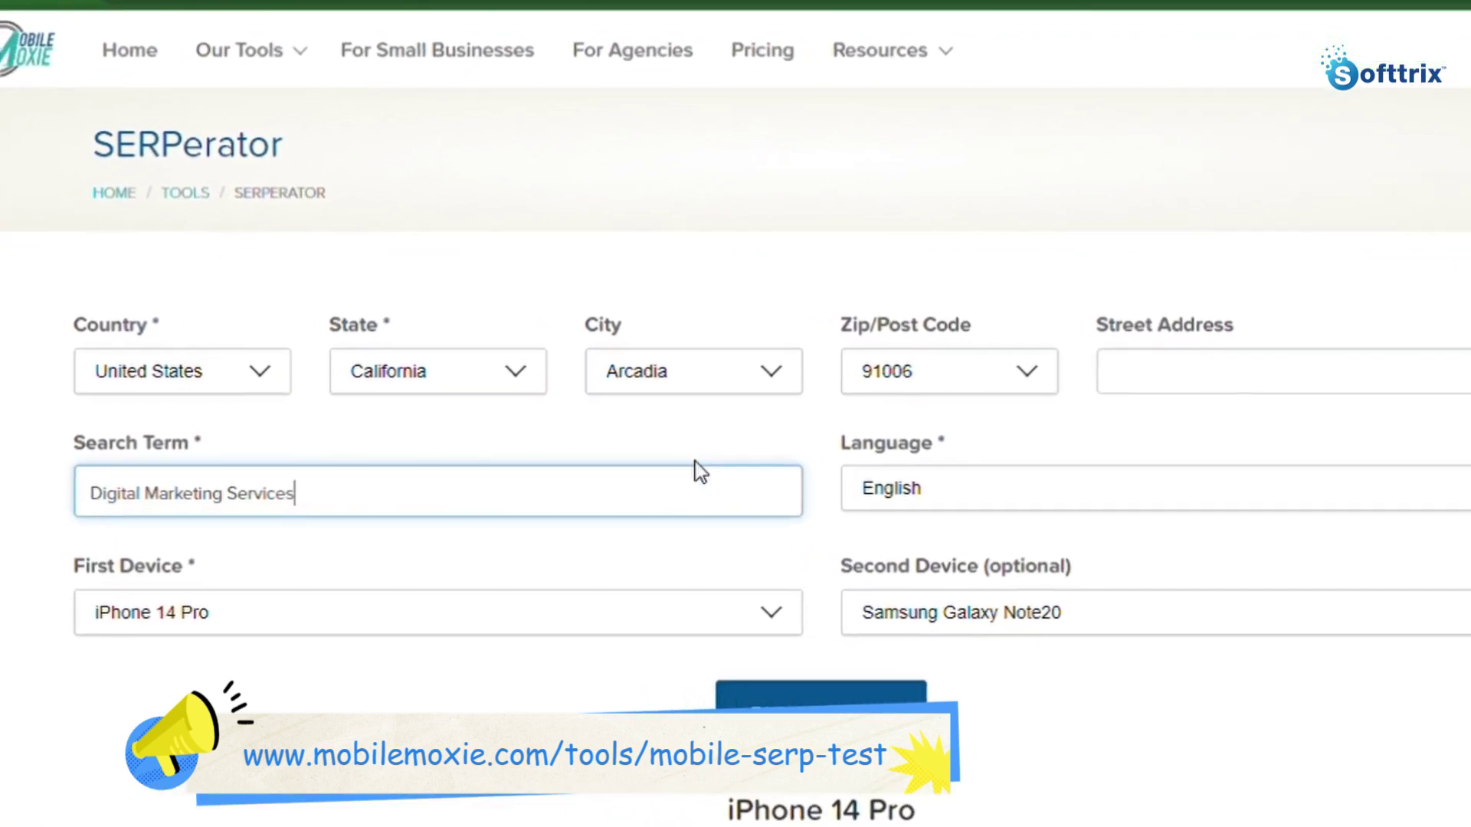
pyautogui.click(861, 258)
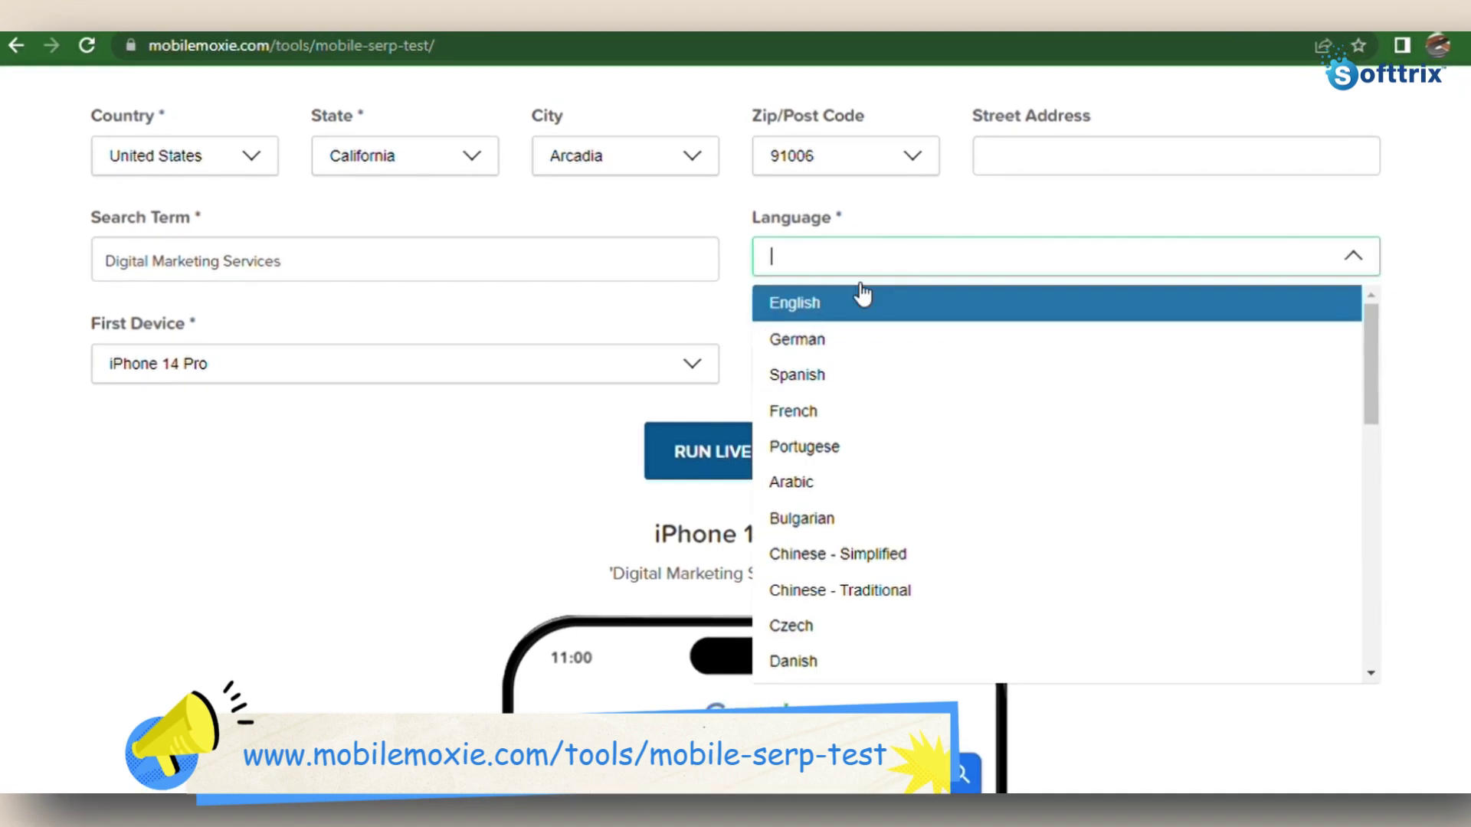
pyautogui.click(796, 303)
pyautogui.click(534, 390)
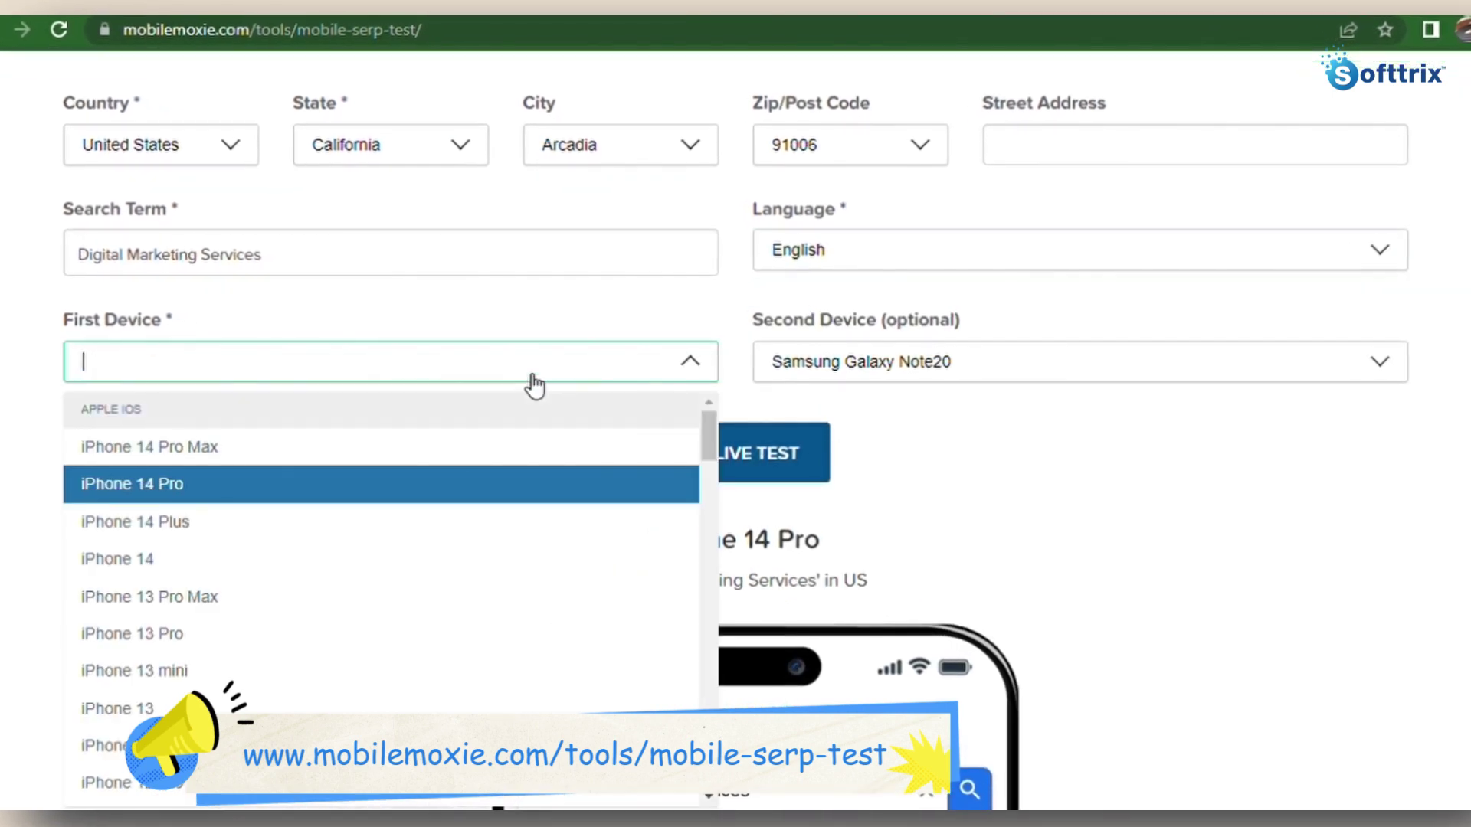
pyautogui.click(778, 408)
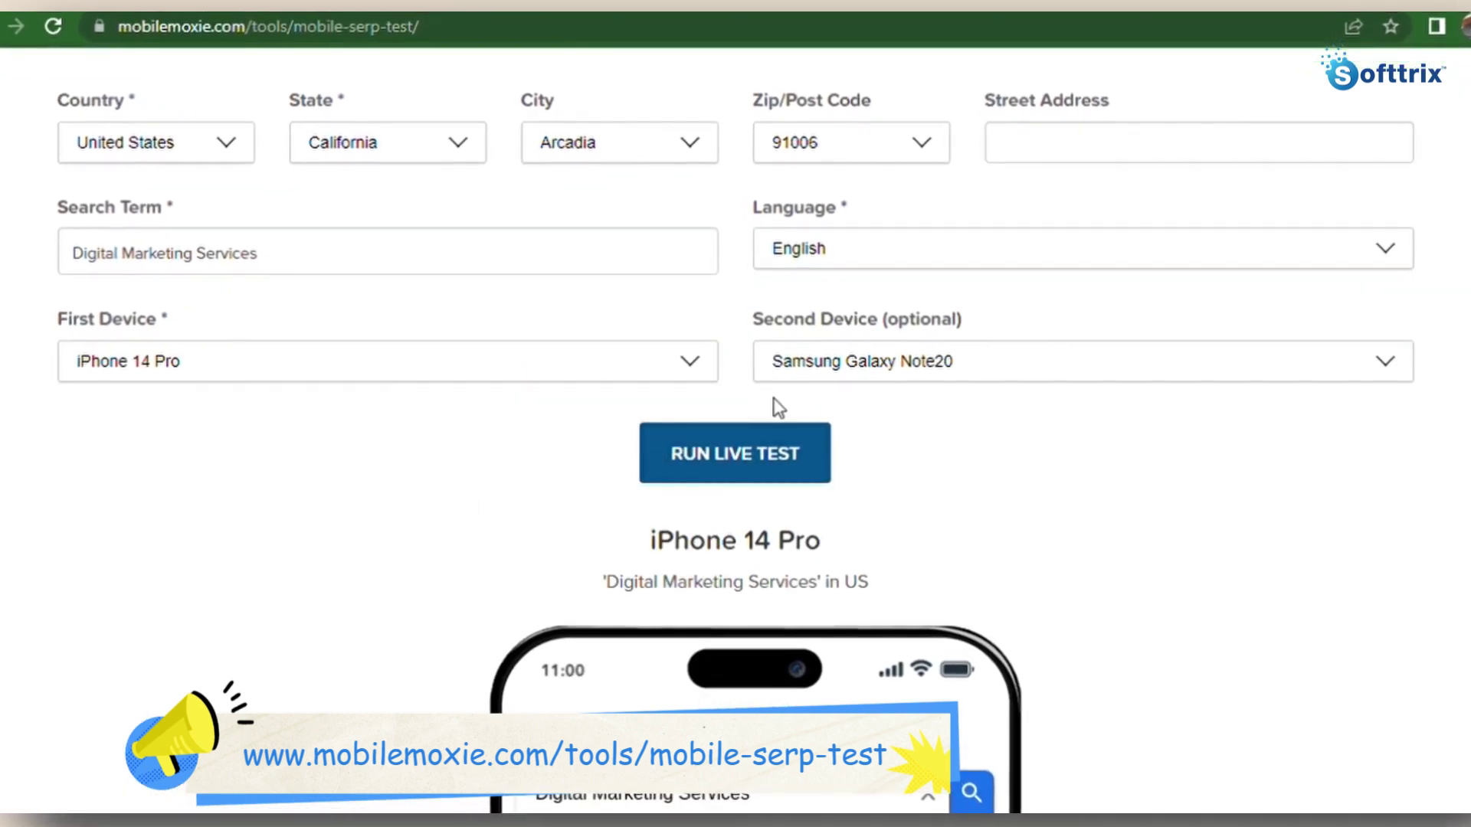
pyautogui.click(971, 377)
pyautogui.click(932, 604)
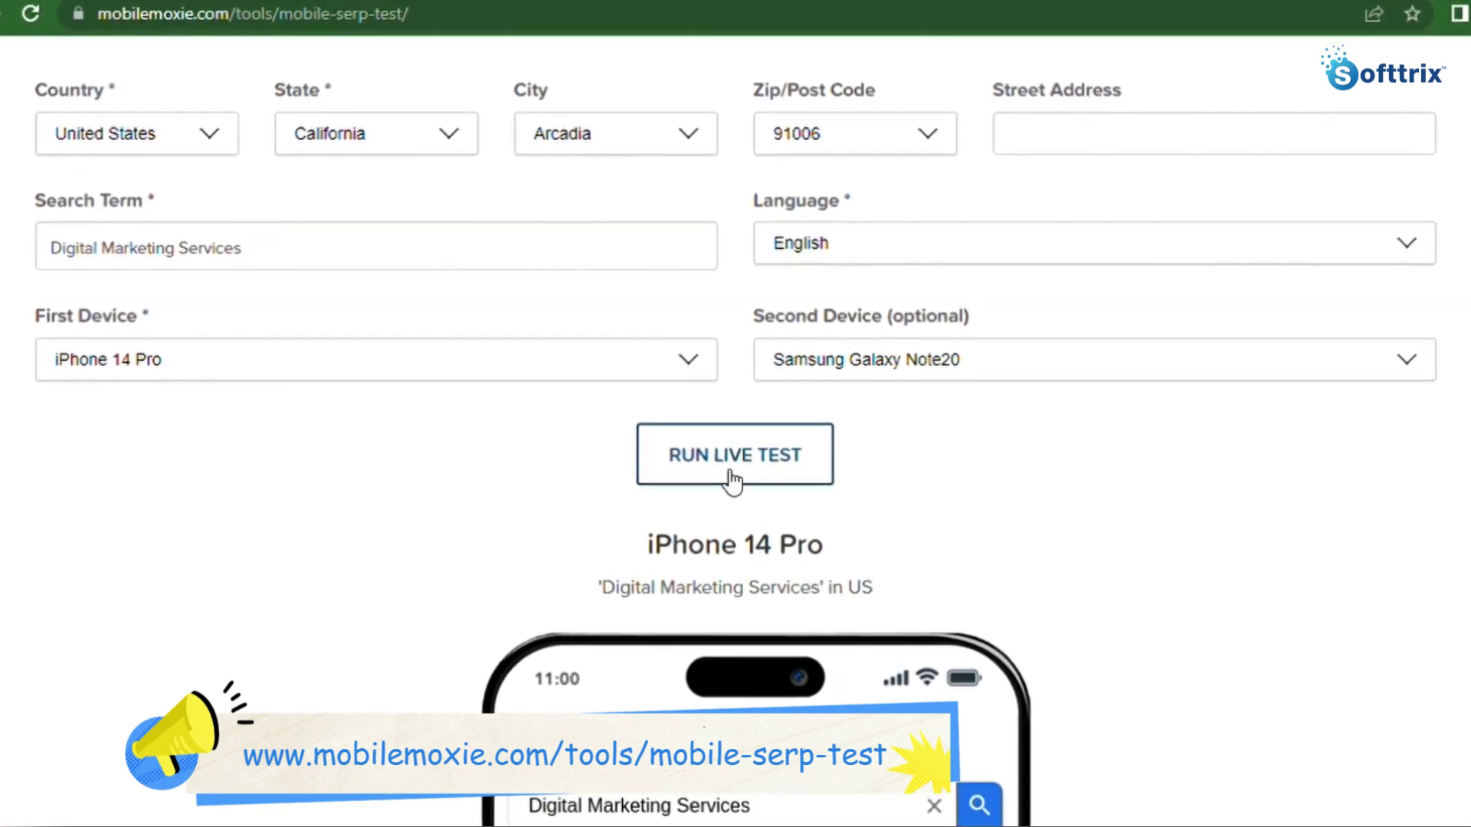
pyautogui.scroll(-4, 902, 476)
pyautogui.scroll(-2, 881, 460)
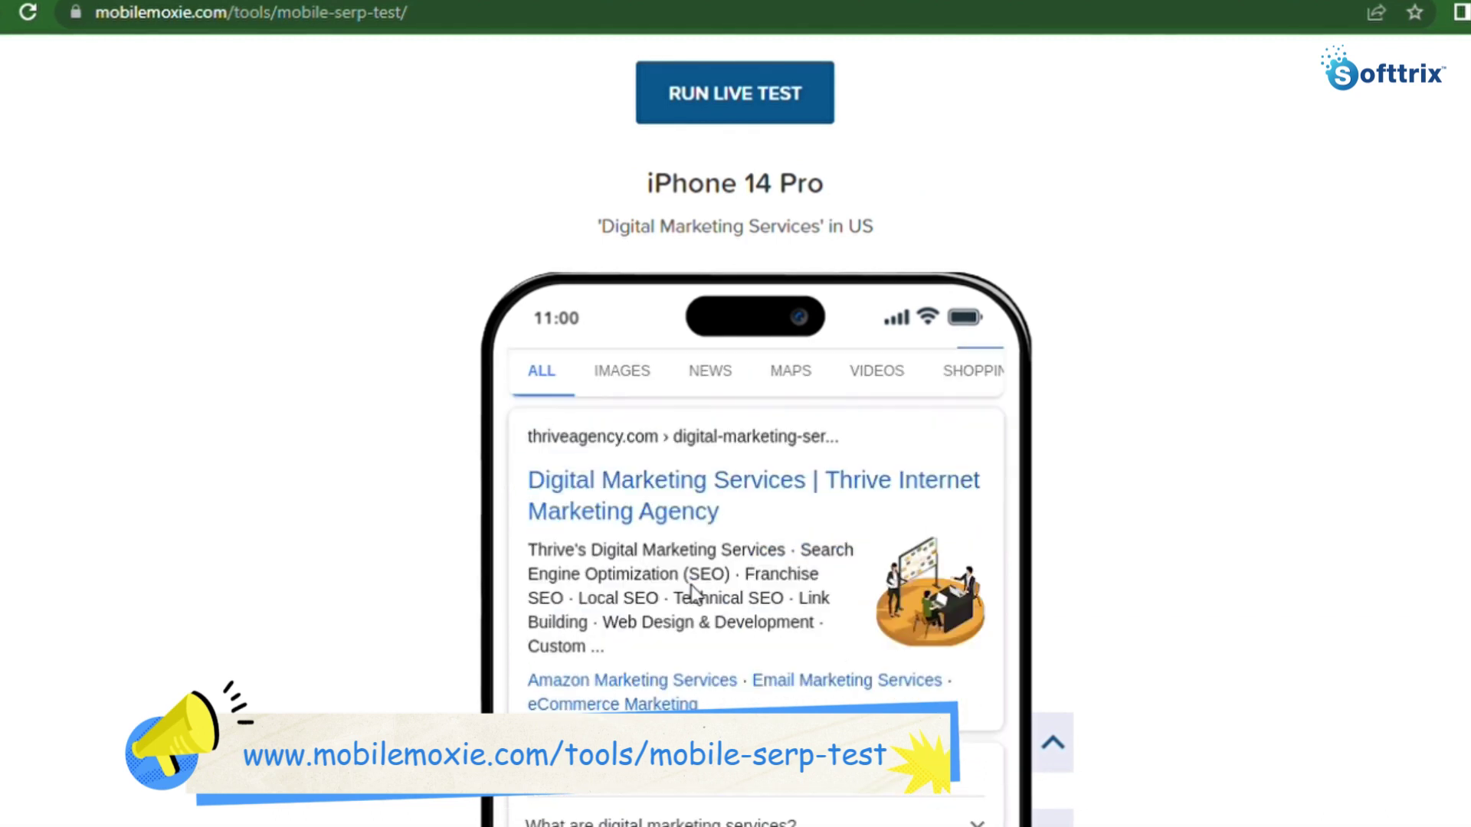
pyautogui.scroll(-3, 999, 625)
pyautogui.scroll(-5, 1076, 565)
pyautogui.scroll(-5, 881, 563)
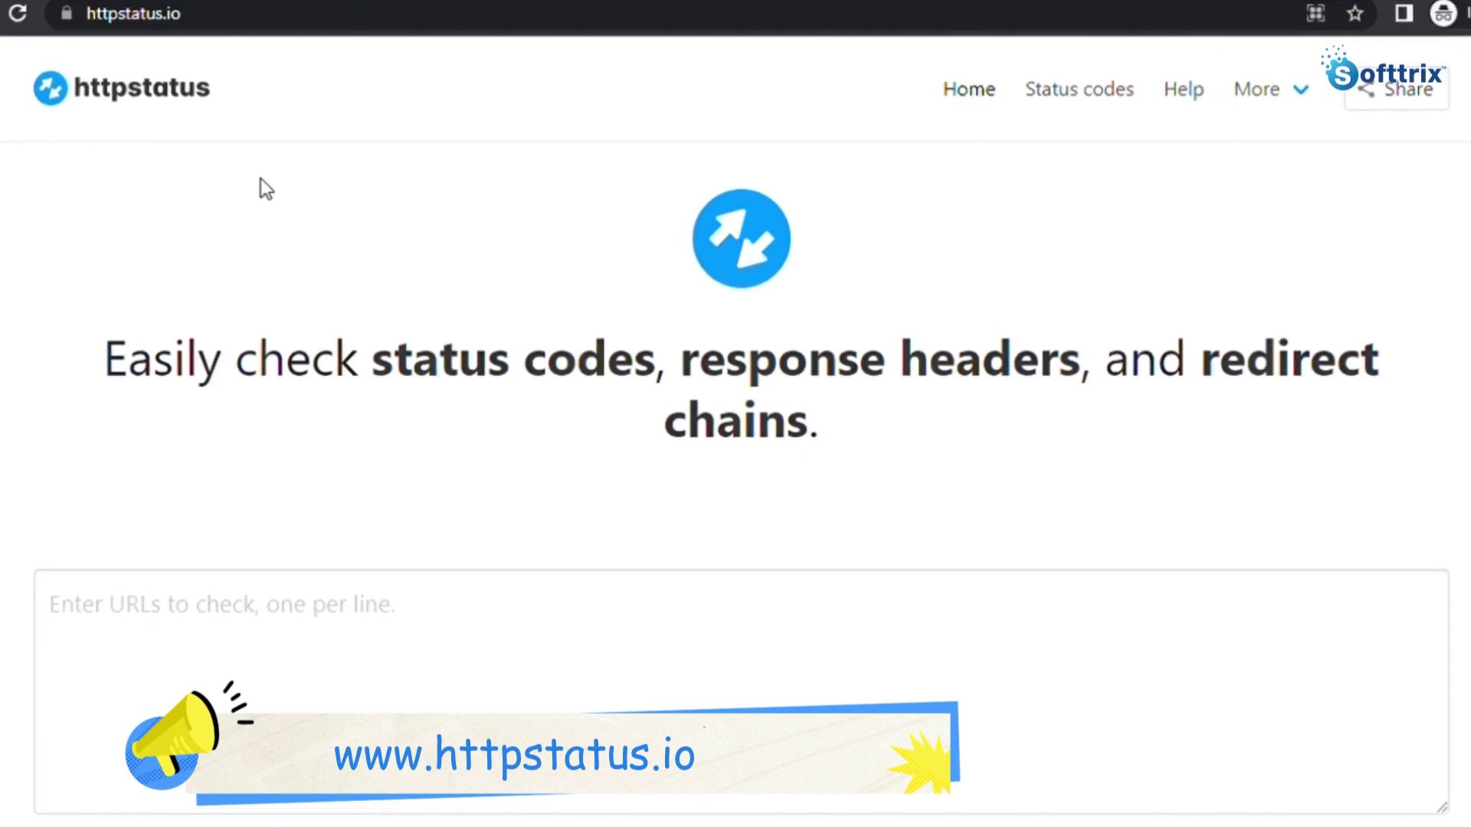
# Paste the prettygrafik.com store URL list into httpstatus.io and select the User Agent field
pyautogui.scroll(-4, 415, 377)
pyautogui.scroll(-1, 343, 267)
pyautogui.hotkey('ctrl', 'v')
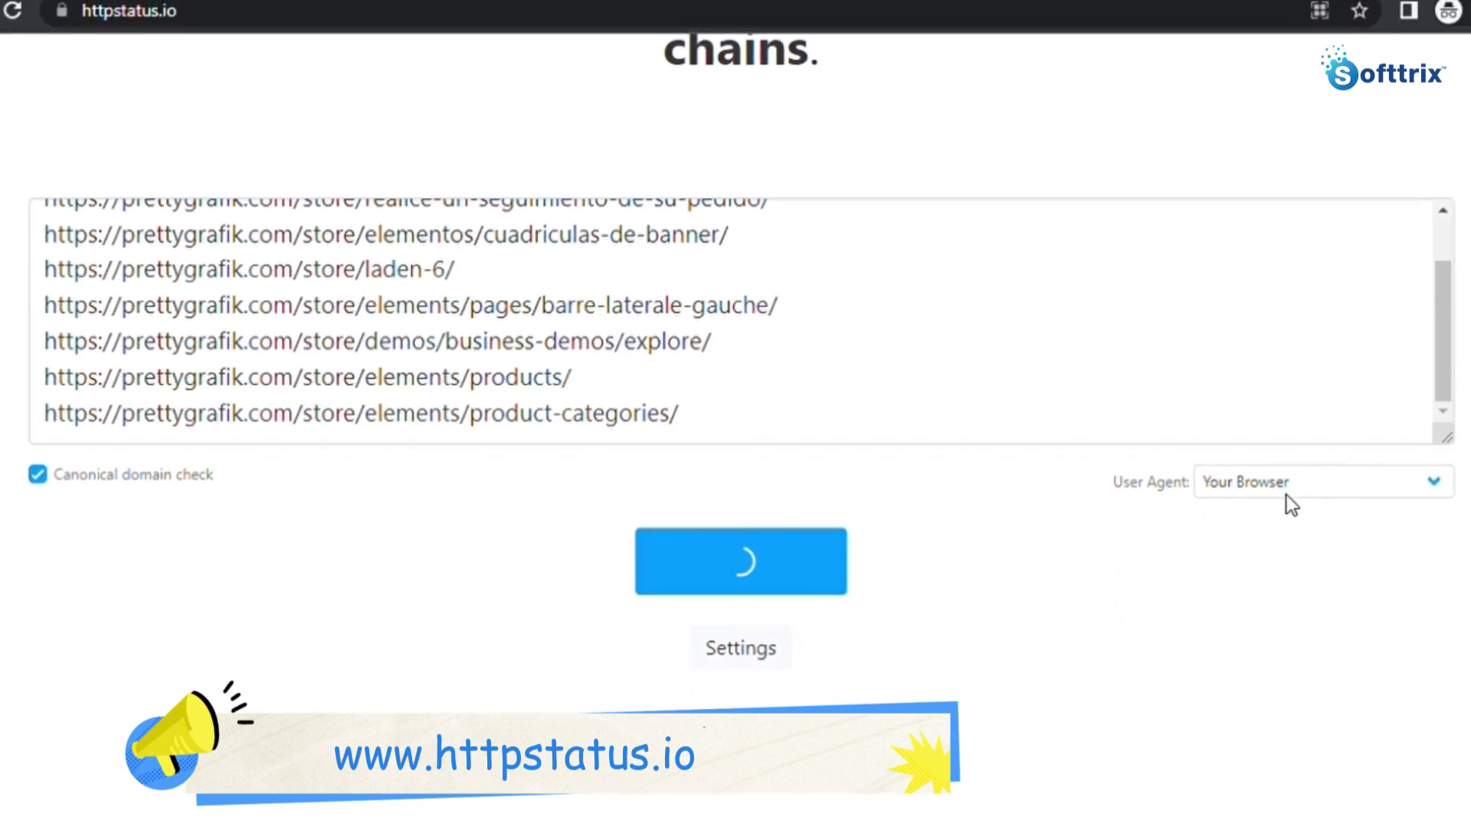
pyautogui.click(1286, 494)
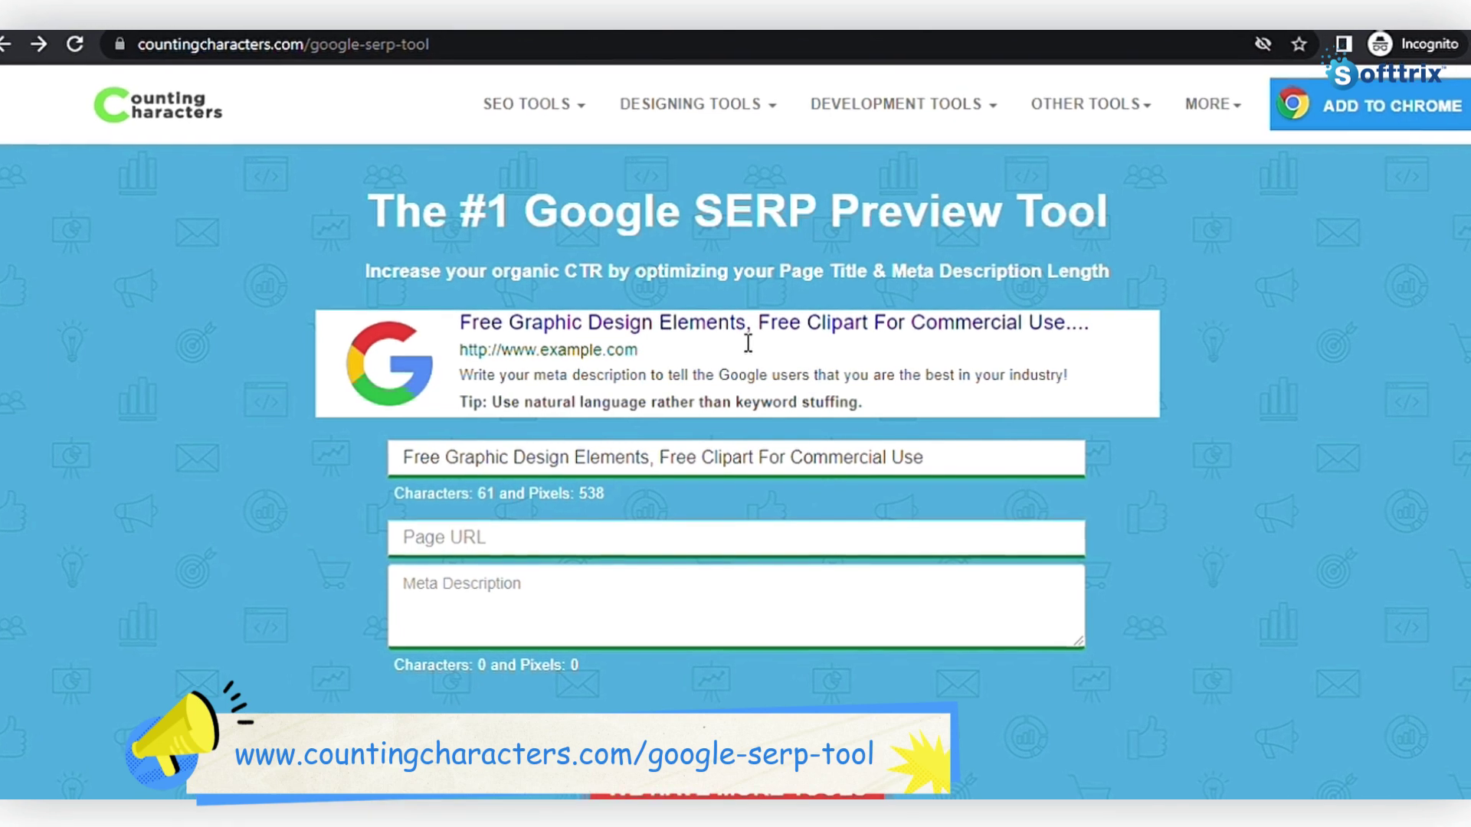
# Paste the Prettygrafik meta description and highlight the title and description character counts
pyautogui.click(544, 596)
pyautogui.write('Prettygrafik offers free graphic design, commercial use graphic, clipart, design elements, clipart bundle, and graphic design resources for instant download.')
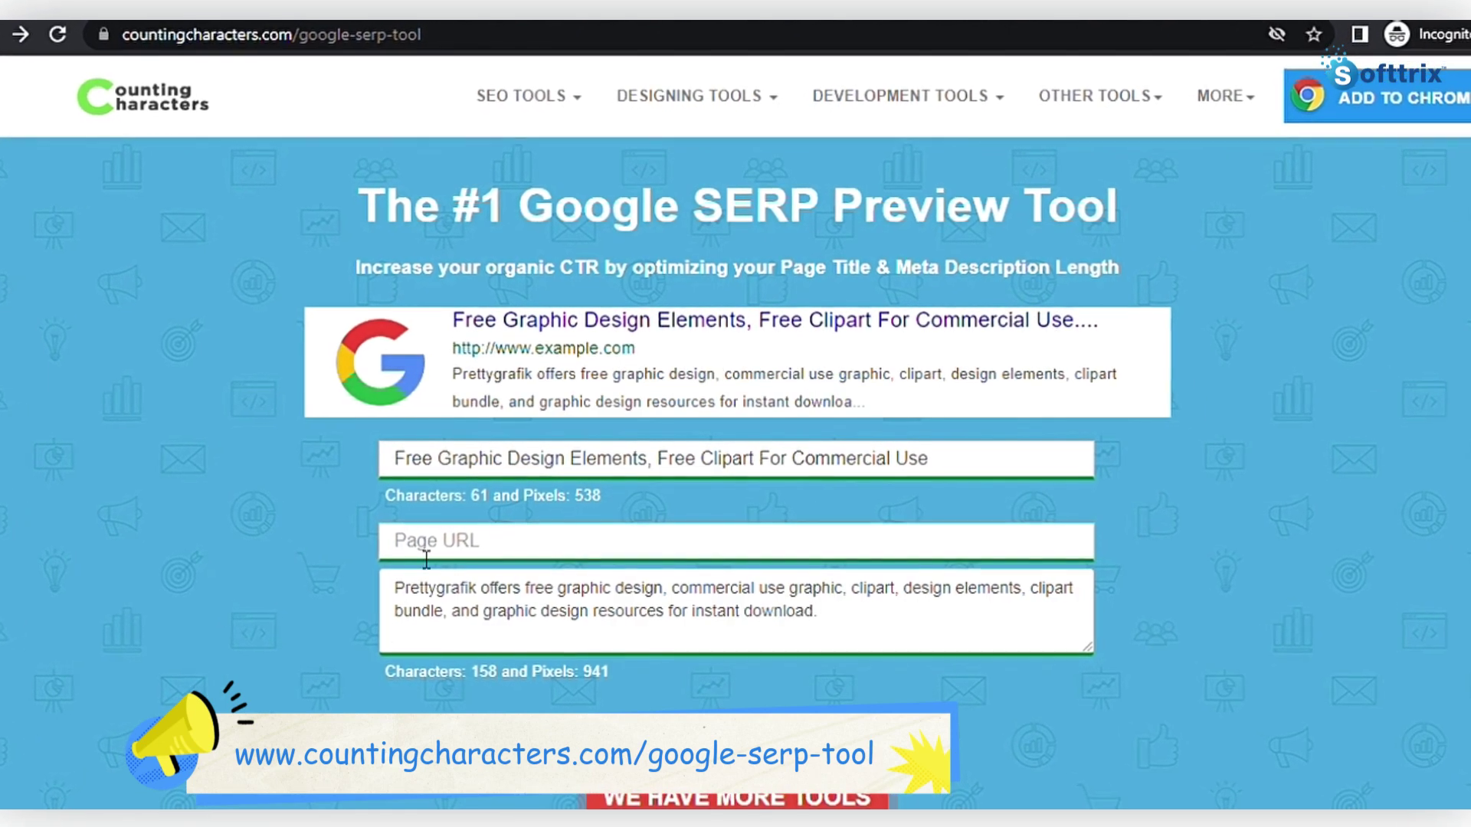
pyautogui.moveTo(389, 496); pyautogui.dragTo(605, 506)
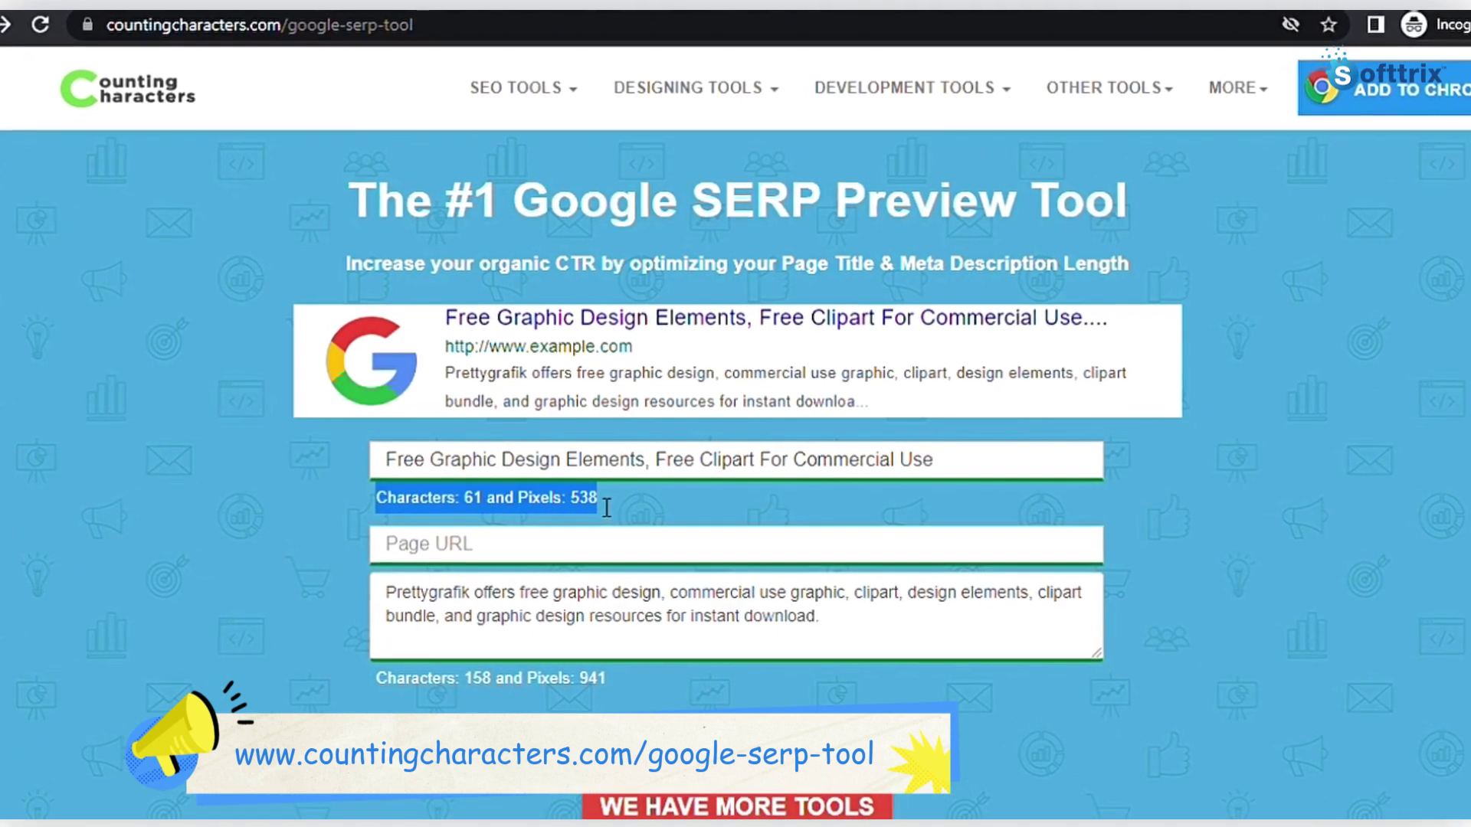
pyautogui.moveTo(381, 677); pyautogui.dragTo(605, 684)
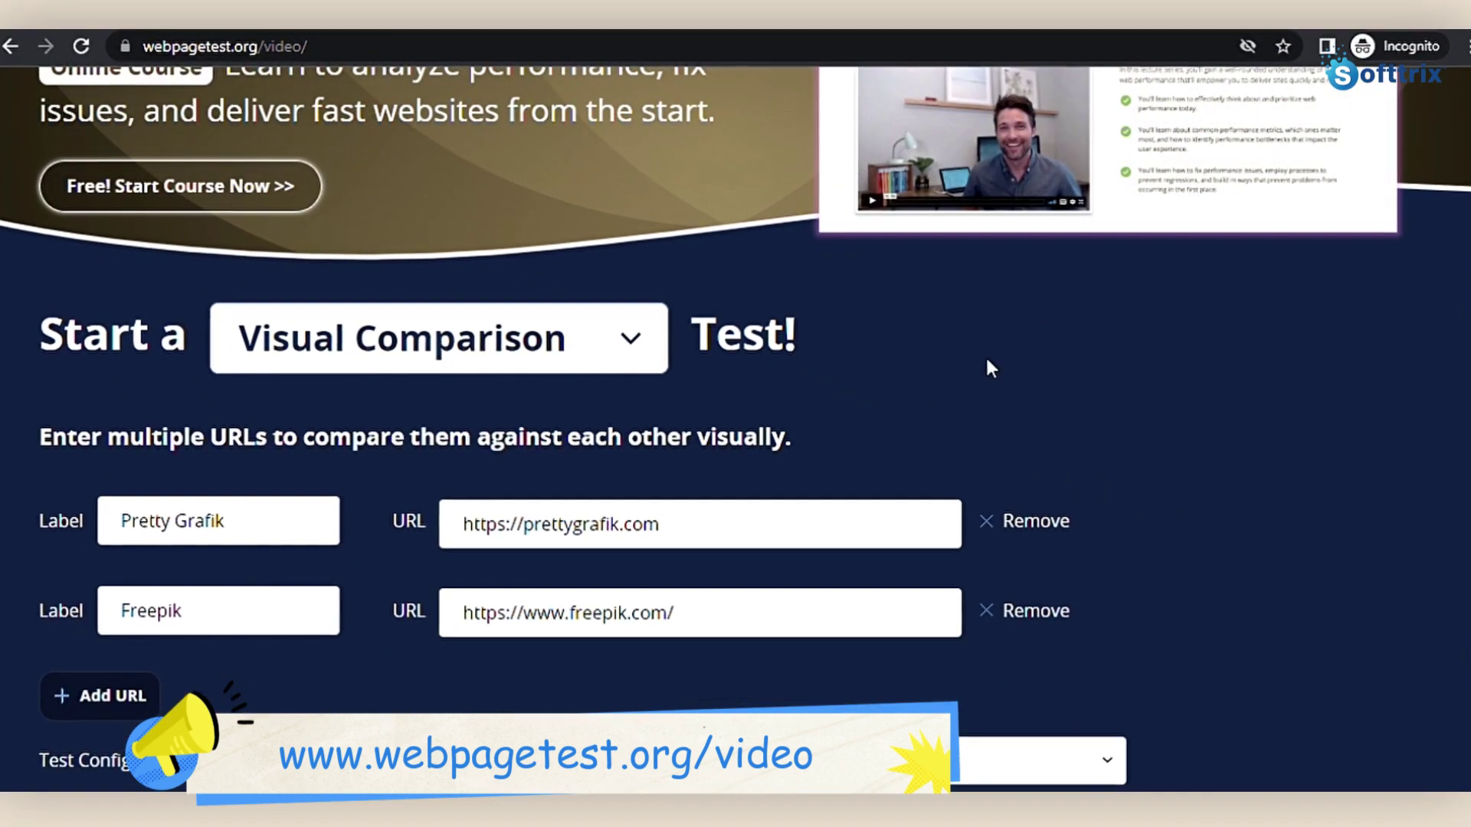
# Review the Pretty Grafik and Freepik labels and URLs for the comparison
pyautogui.scroll(-3, 988, 368)
pyautogui.click(283, 314)
pyautogui.click(694, 307)
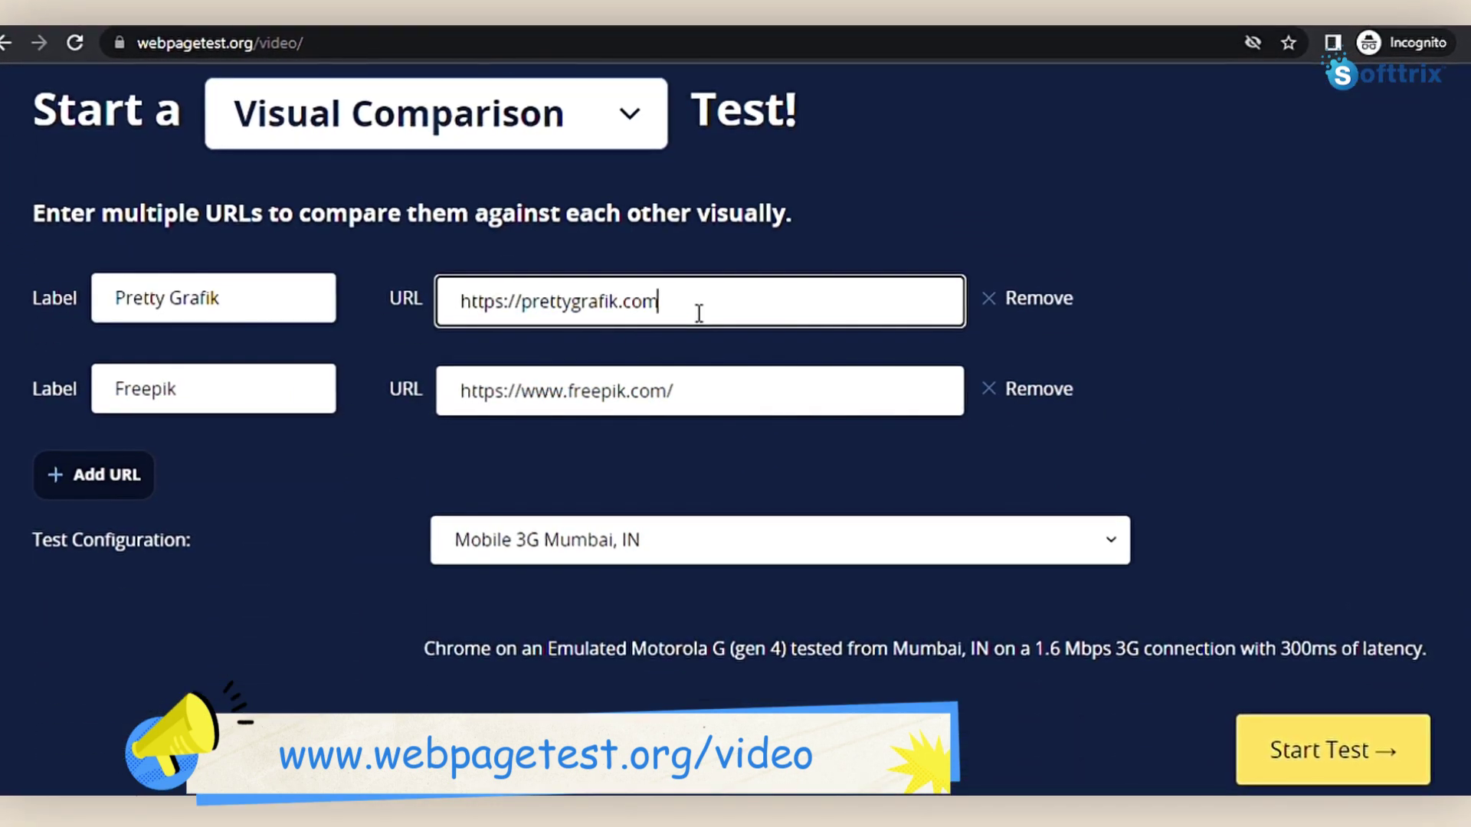
pyautogui.click(295, 399)
pyautogui.click(708, 396)
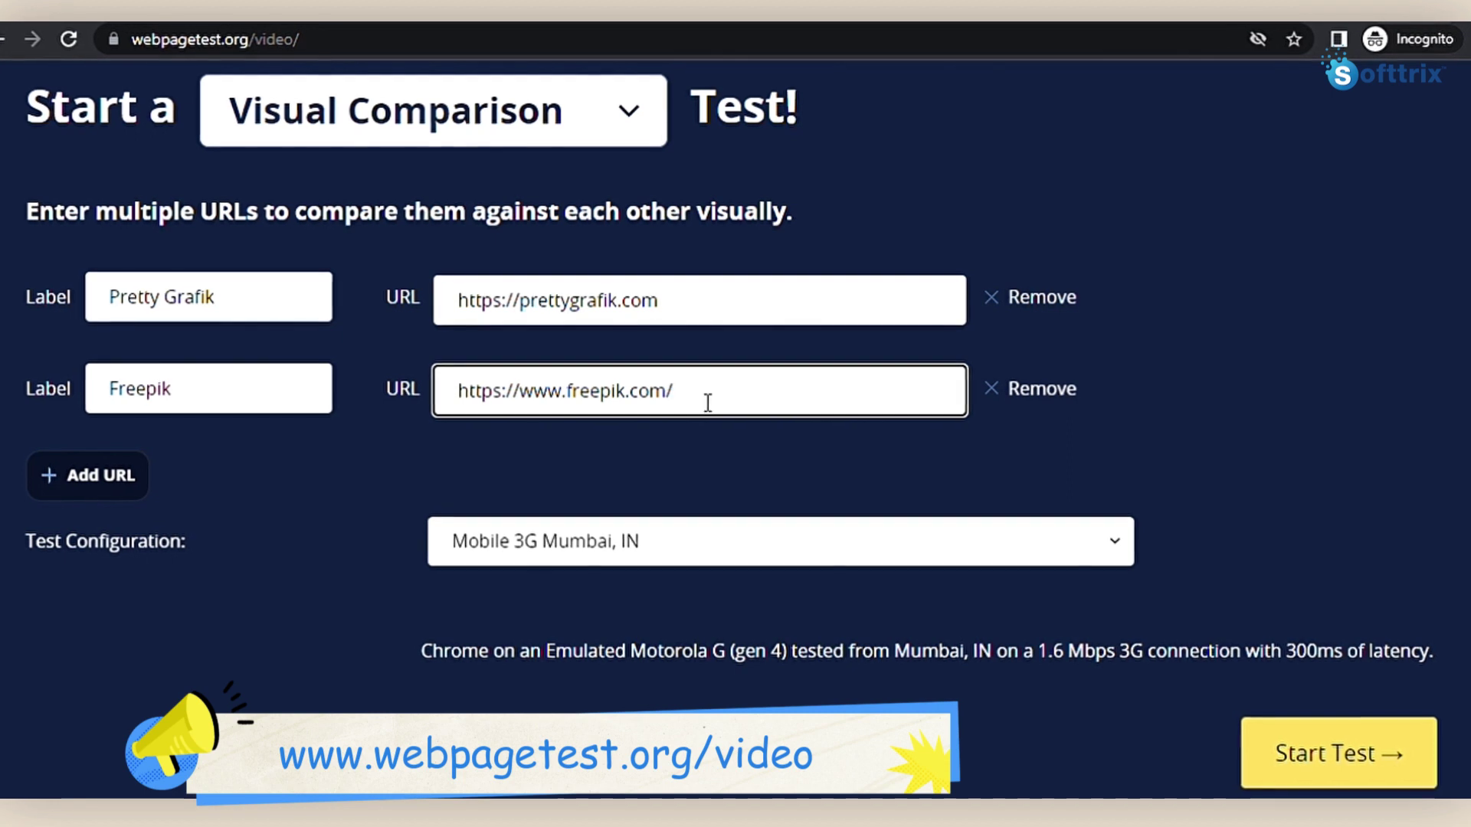
# Set the test configuration to Desktop Cable, Virginia, US
pyautogui.scroll(-2, 659, 452)
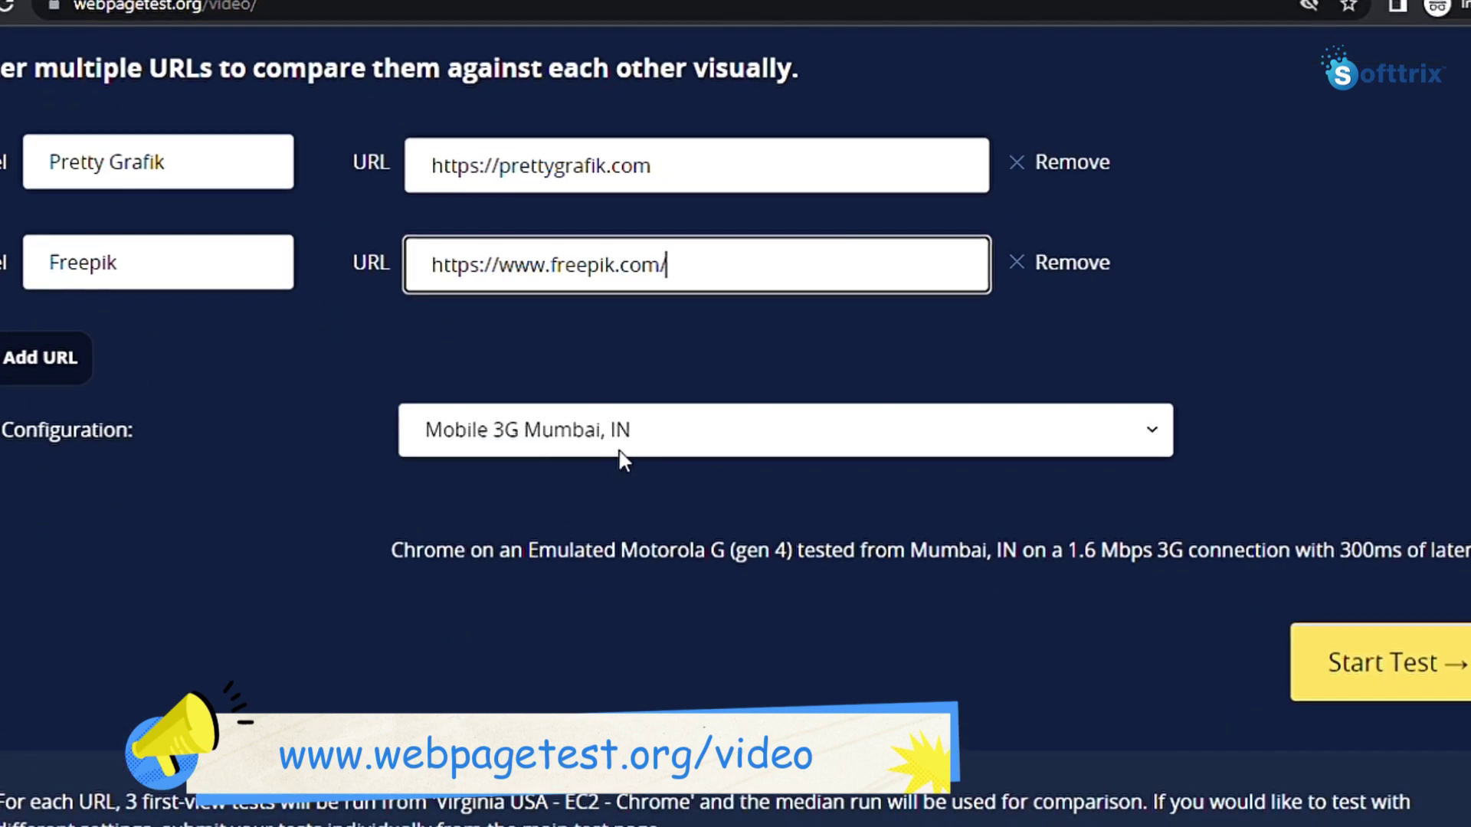
pyautogui.click(660, 427)
pyautogui.click(549, 479)
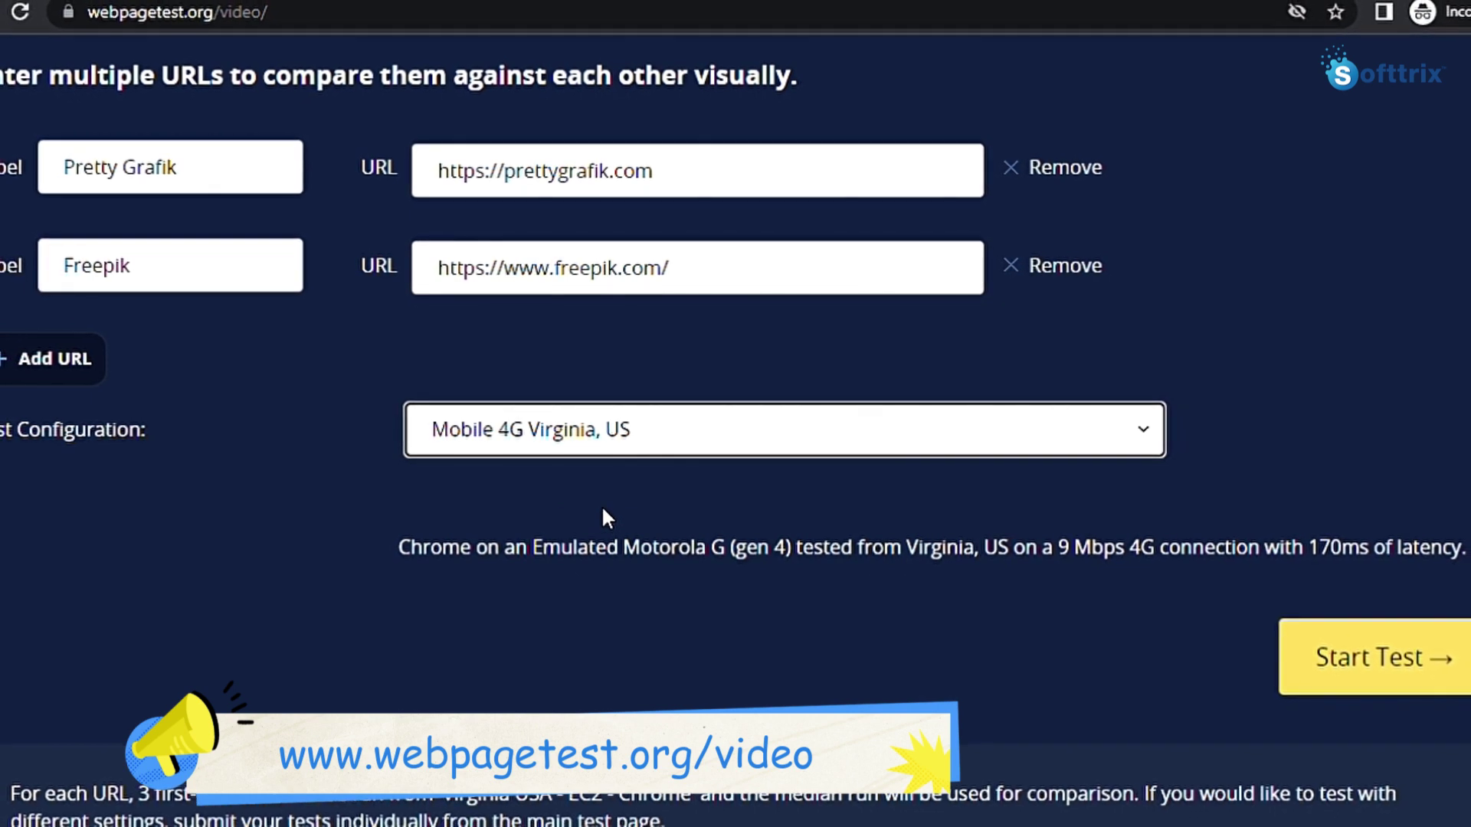
pyautogui.press('Down')
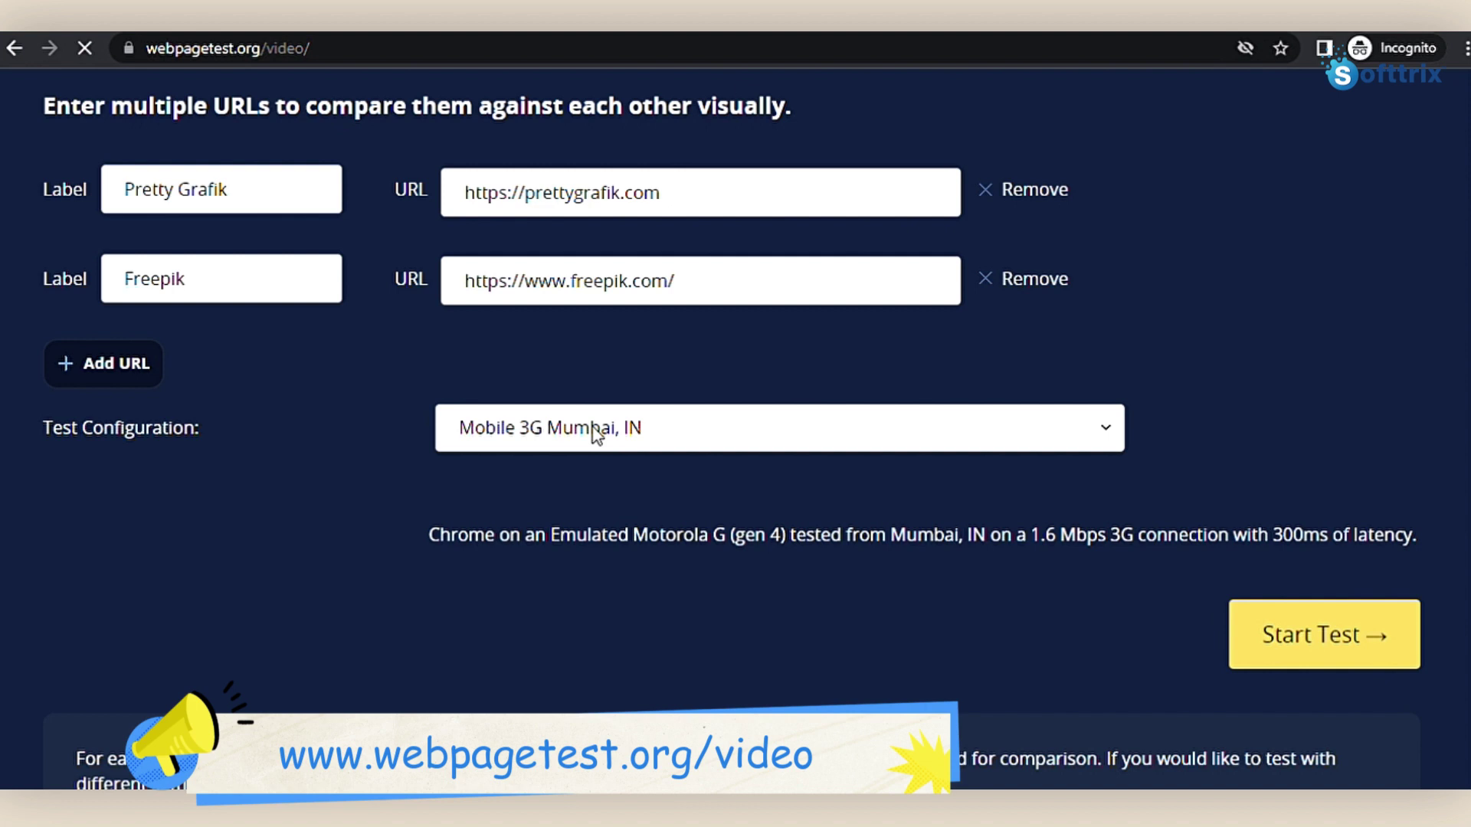
# Scroll through the filmstrip comparison, waterfall and Visual Progress results
pyautogui.scroll(-3, 461, 284)
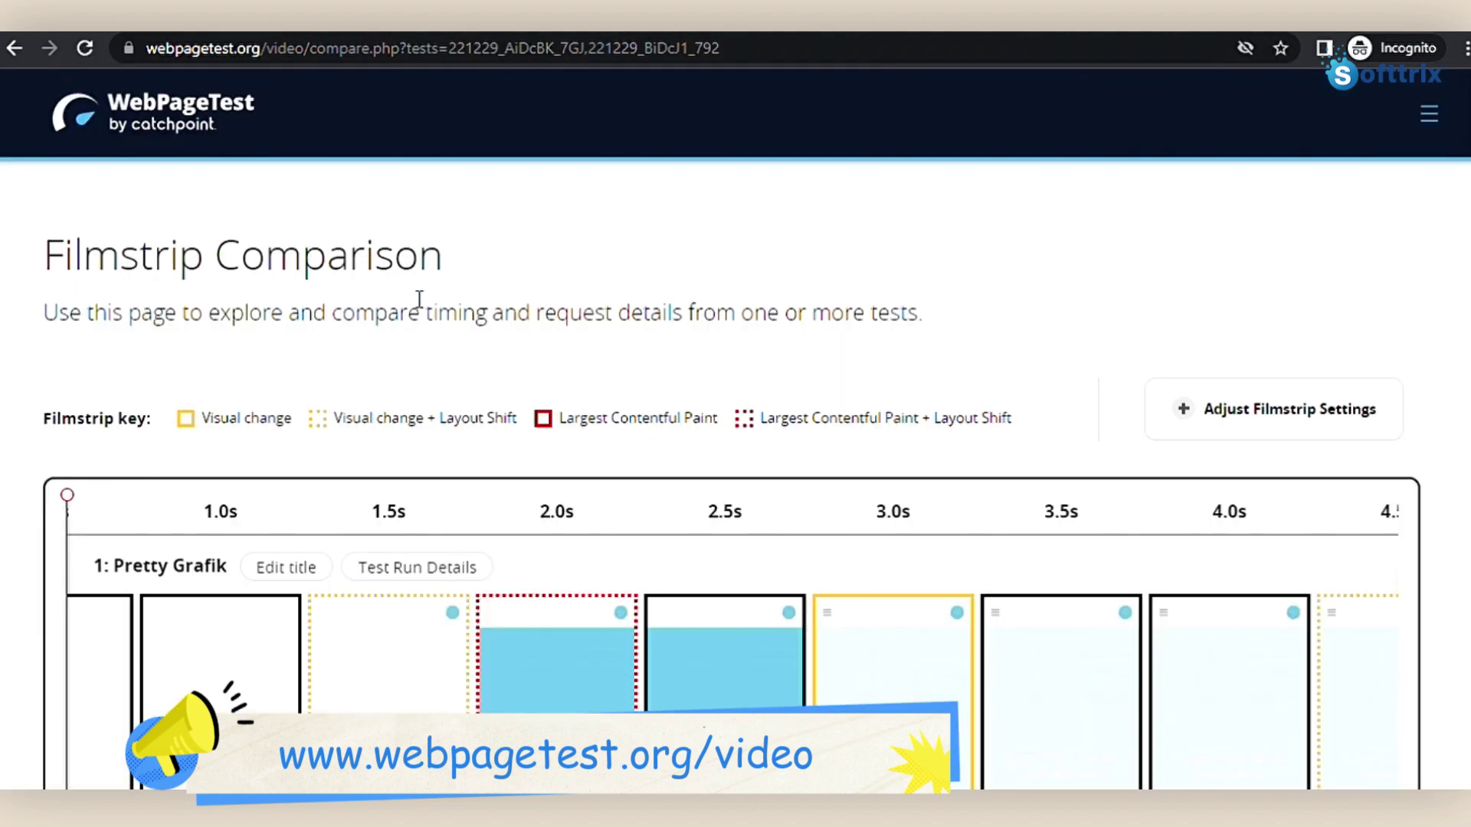
pyautogui.scroll(-2, 127, 349)
pyautogui.scroll(-5, 1058, 475)
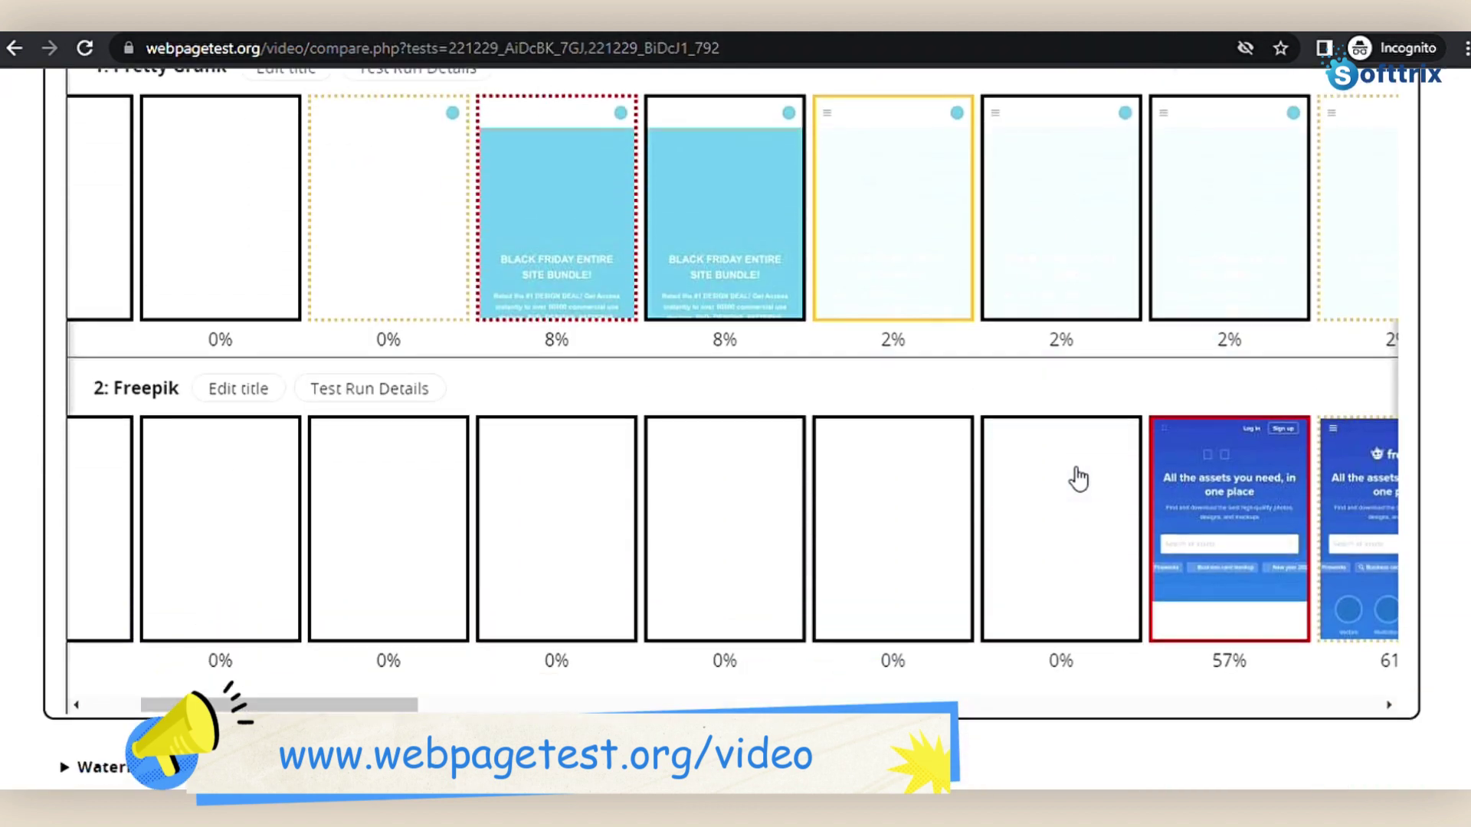
pyautogui.scroll(-3, 1073, 475)
pyautogui.scroll(-4, 670, 512)
pyautogui.scroll(-7, 671, 518)
pyautogui.scroll(-4, 671, 513)
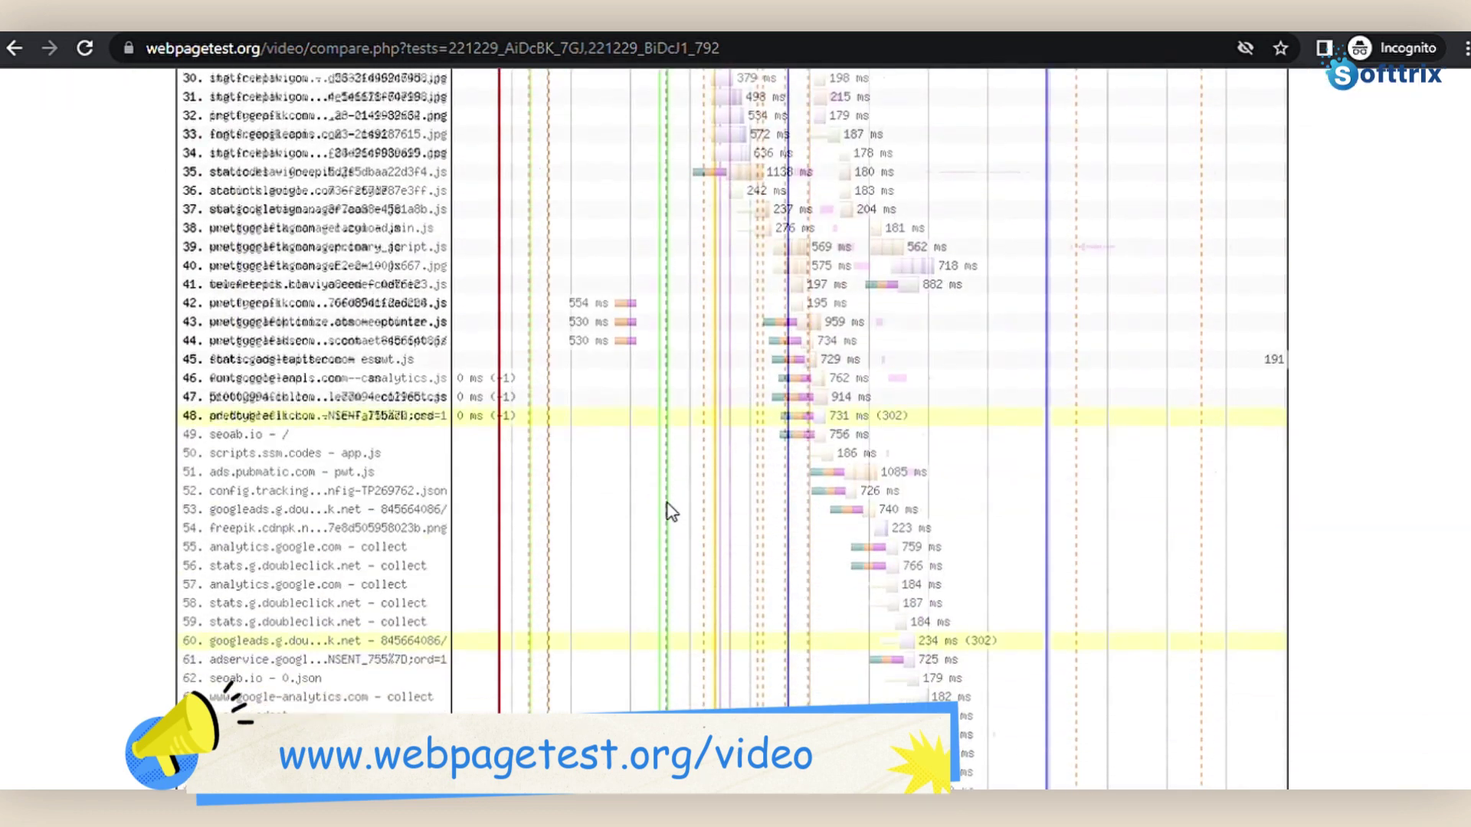
pyautogui.scroll(-10, 672, 509)
pyautogui.scroll(-10, 671, 508)
pyautogui.scroll(-5, 672, 504)
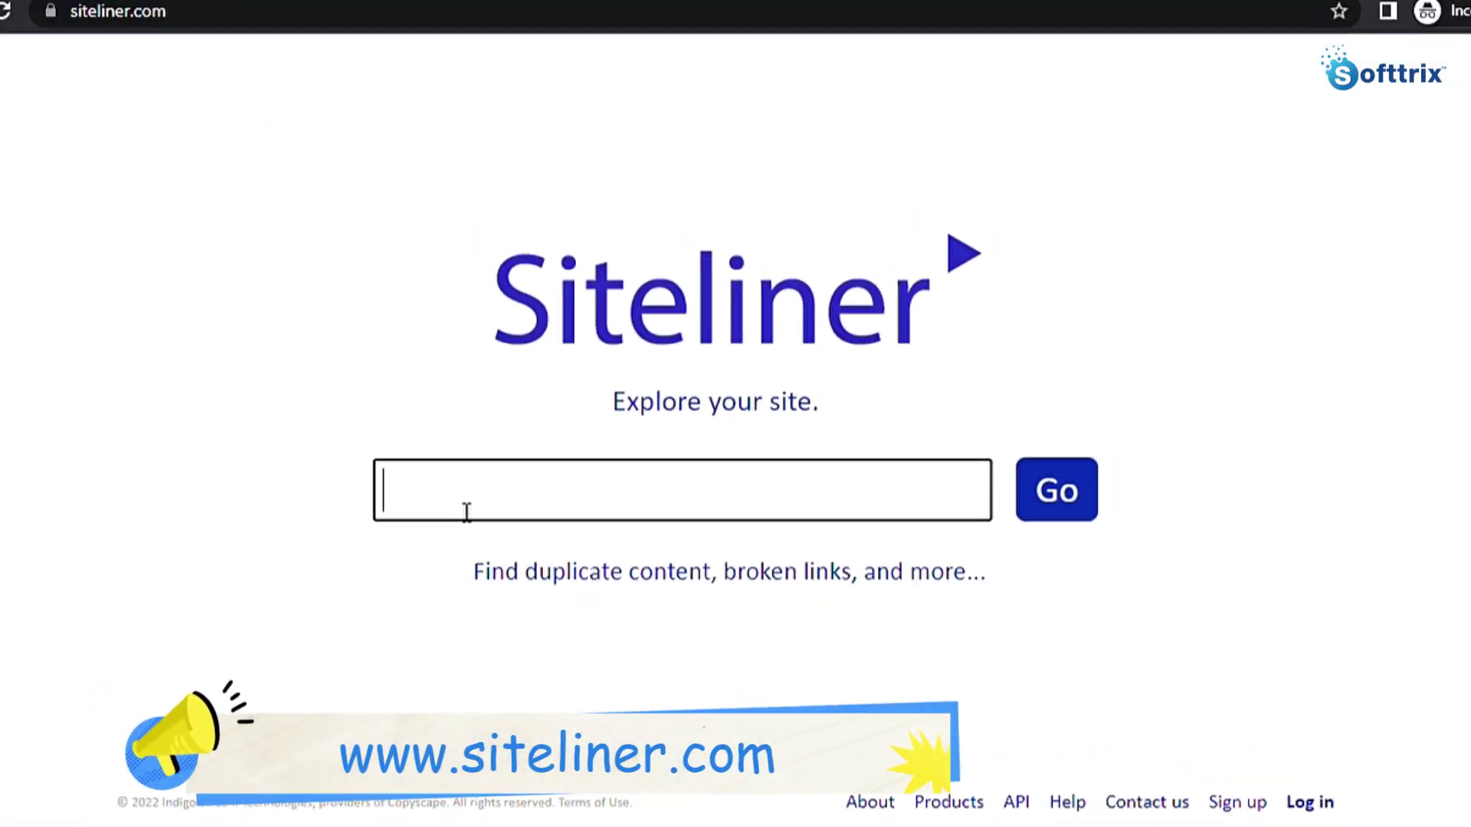
pyautogui.write('https://prettygrafik.com')
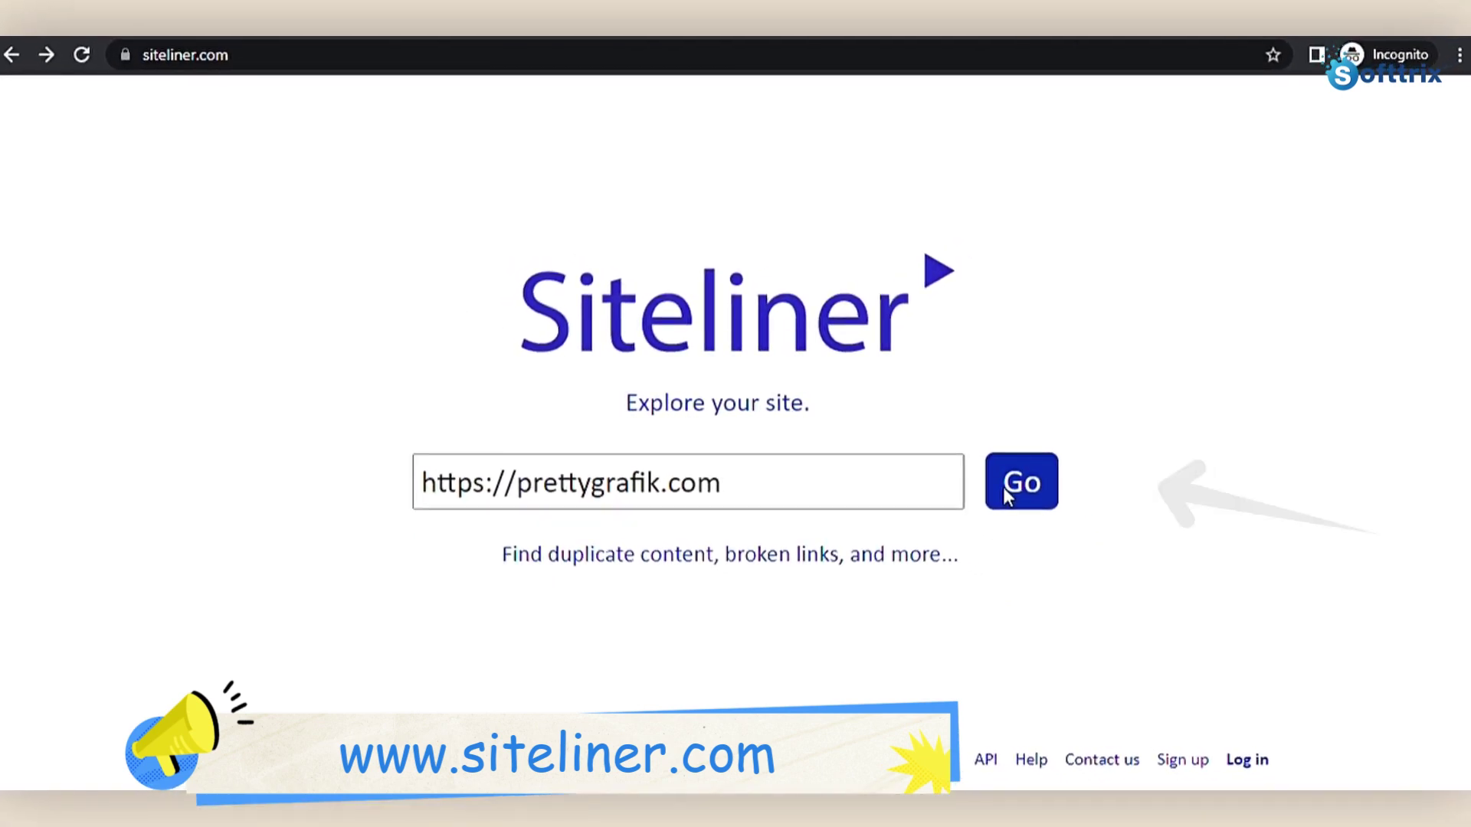
pyautogui.click(1016, 481)
pyautogui.moveTo(675, 610); pyautogui.dragTo(813, 602)
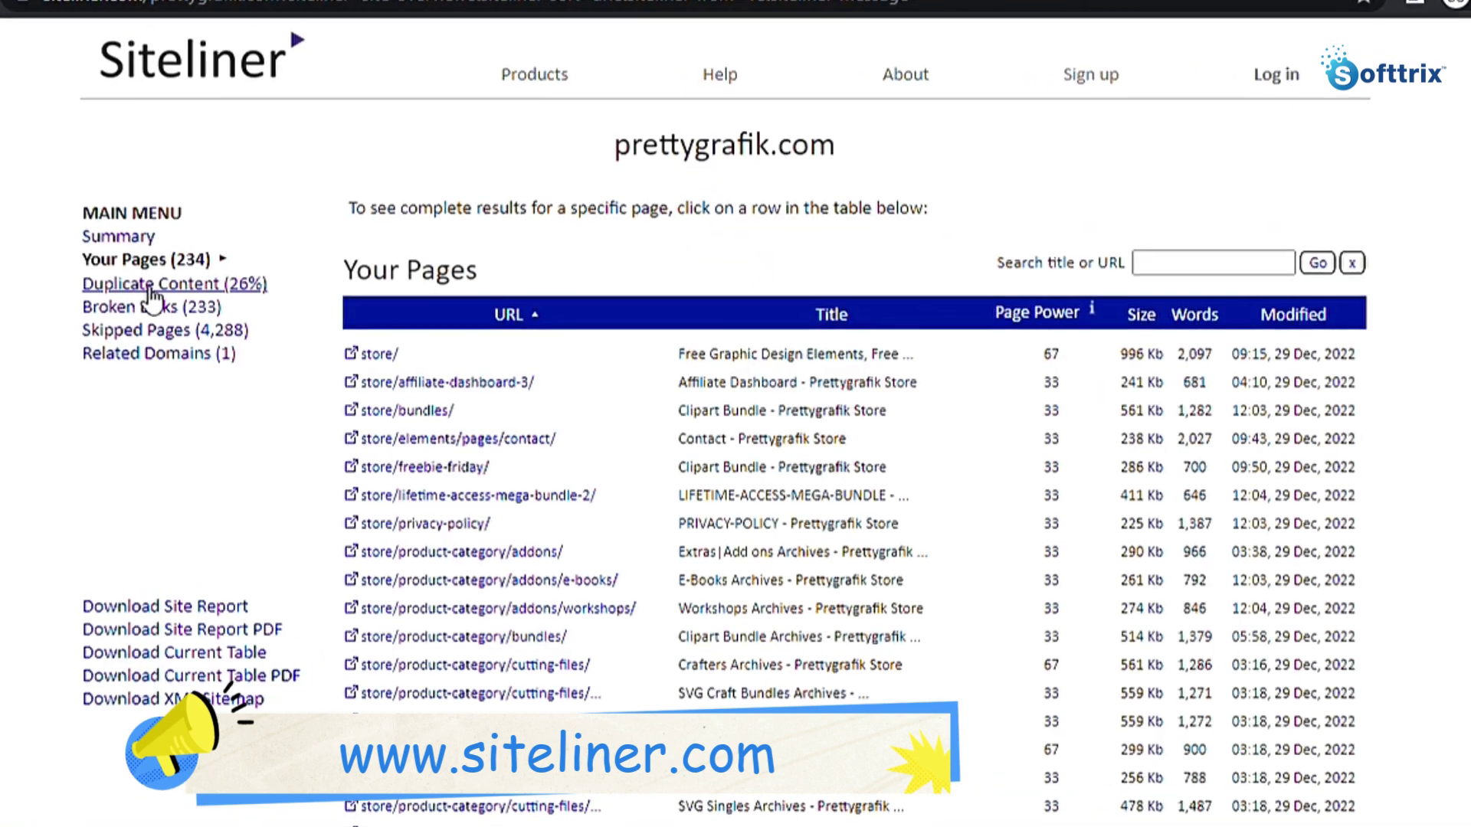
pyautogui.click(149, 285)
pyautogui.click(151, 306)
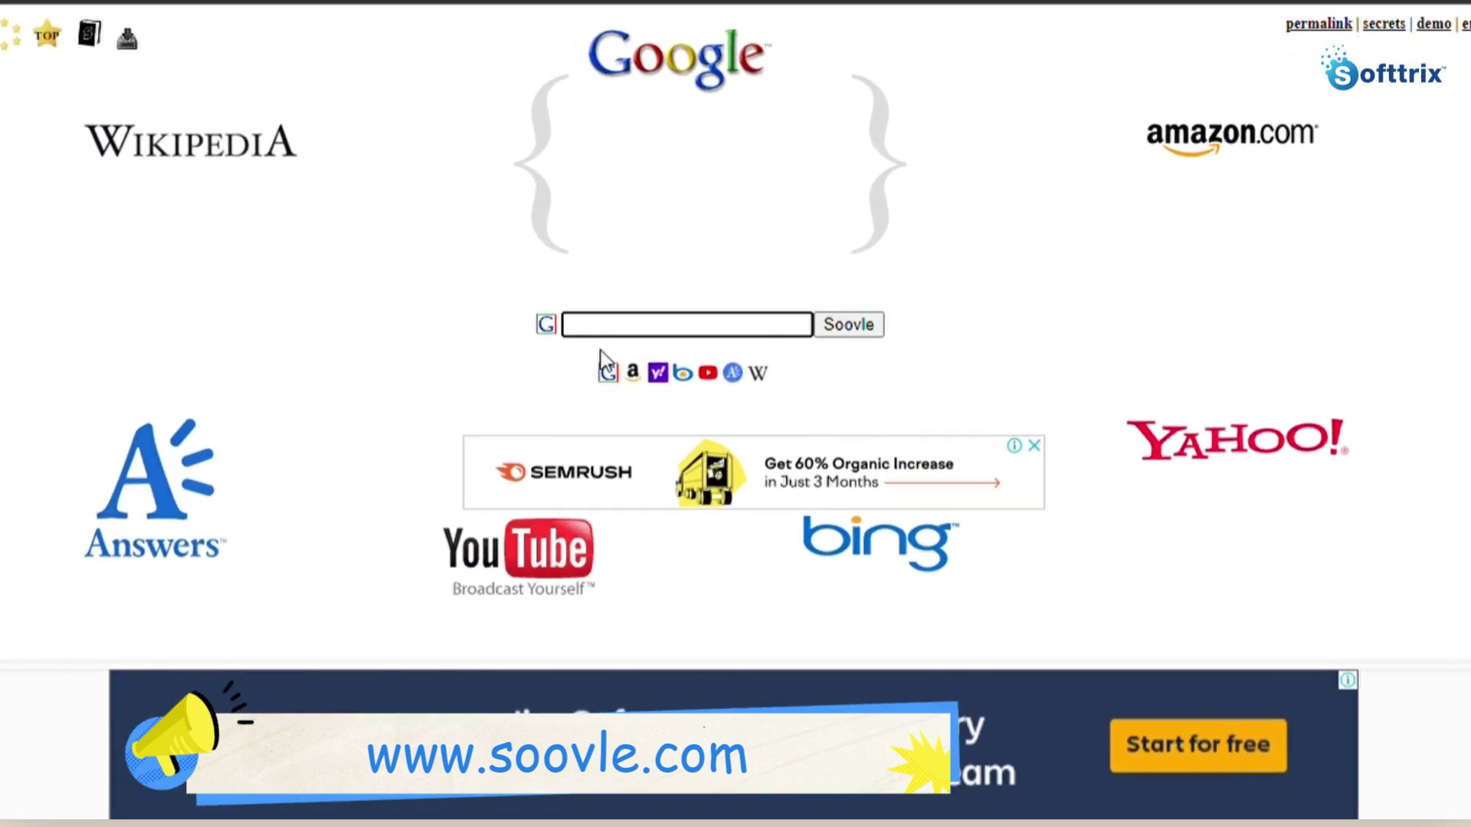
# Enter 'digital marketing company' to load Google, Amazon, Yahoo, YouTube, Bing and Answers suggestions
pyautogui.write('digital marketing company')
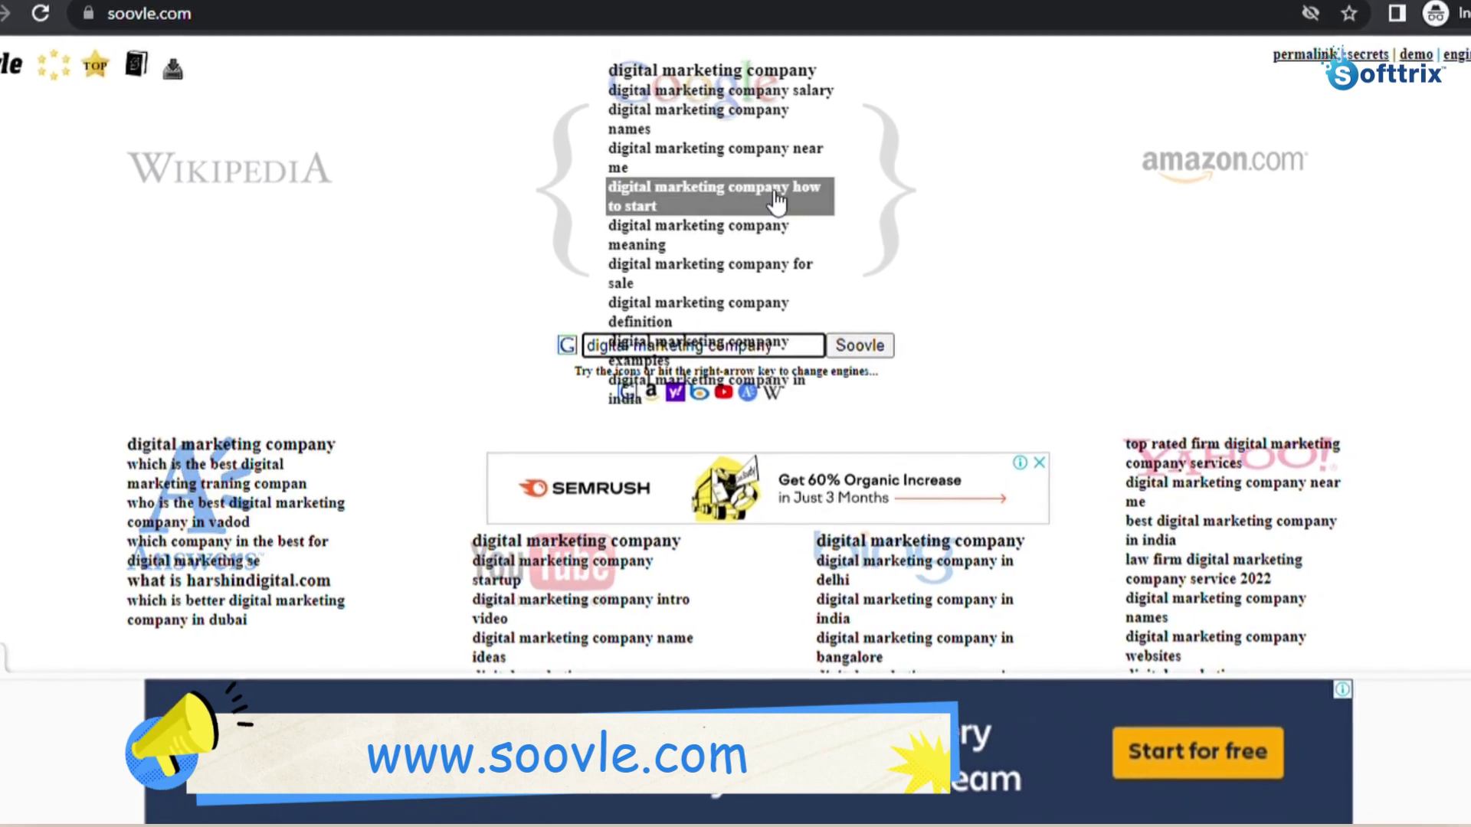